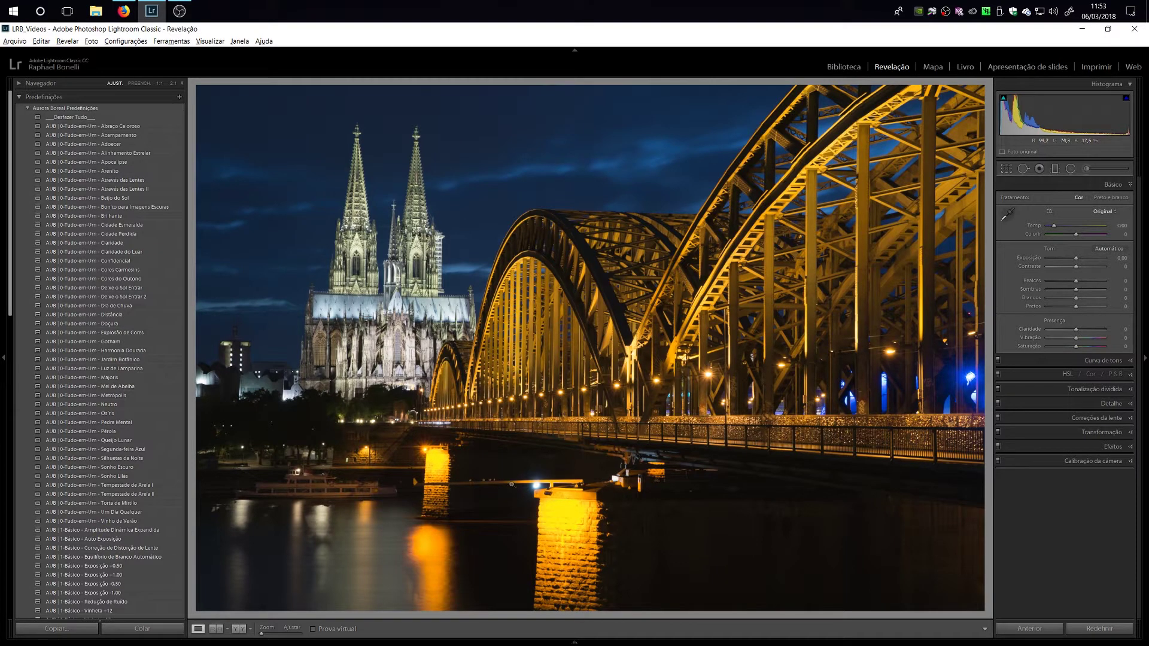
# Apply the preset AUB | 1-Básico - Amplitude Dinâmica Expandida to the bridge and cathedral photo
pyautogui.scroll(-4, 170, 489)
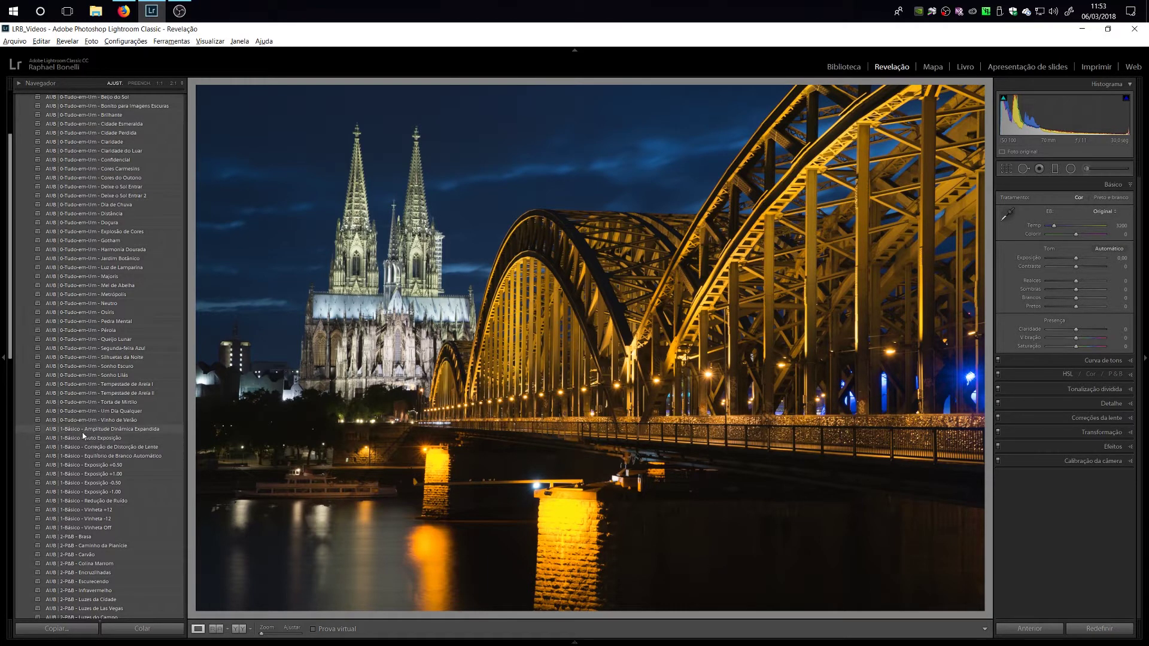
pyautogui.click(146, 430)
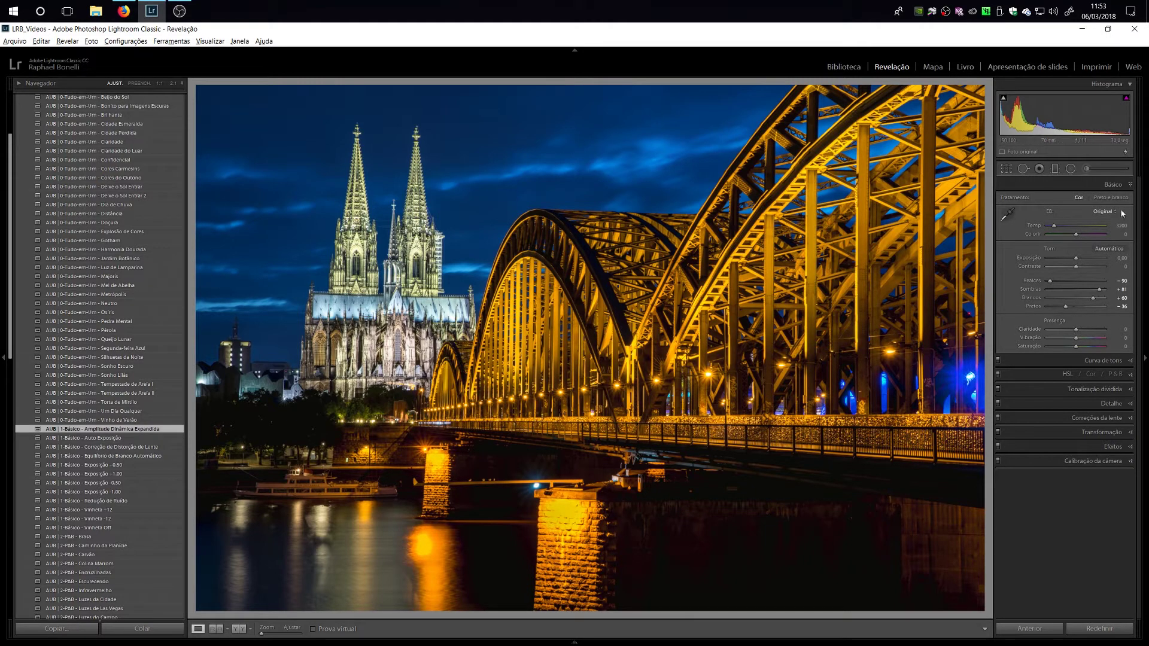
# Paint over the bridge structure with the adjustment brush using the effect Aurora Boreal | Extrator de Detalhes
pyautogui.click(1088, 169)
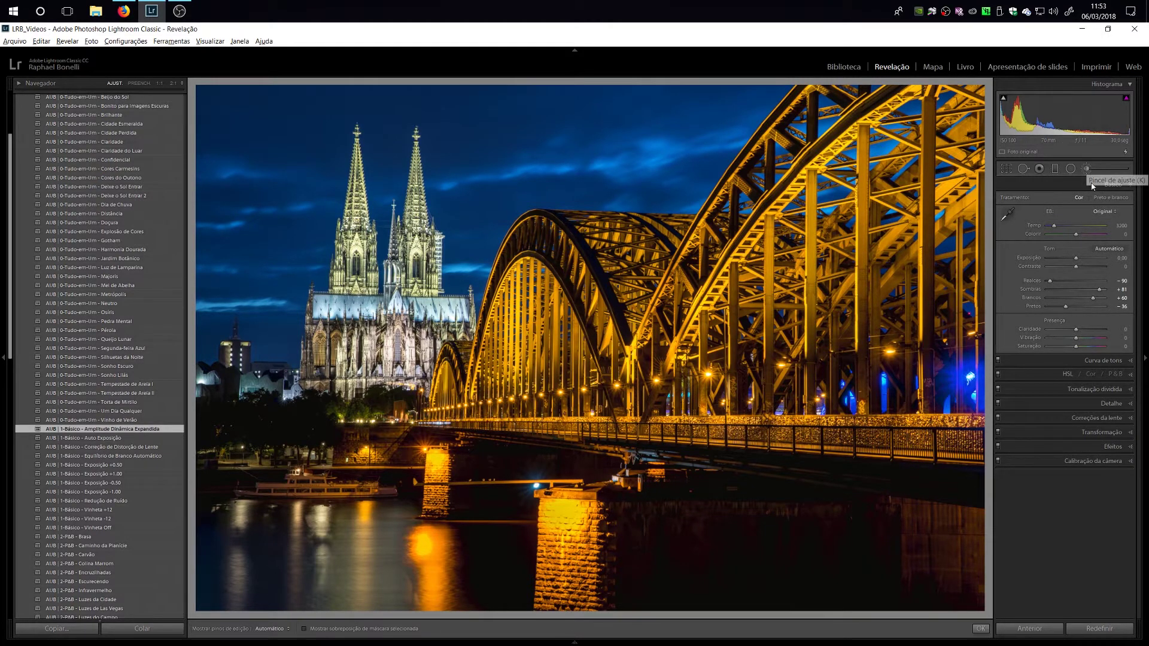
pyautogui.click(1078, 201)
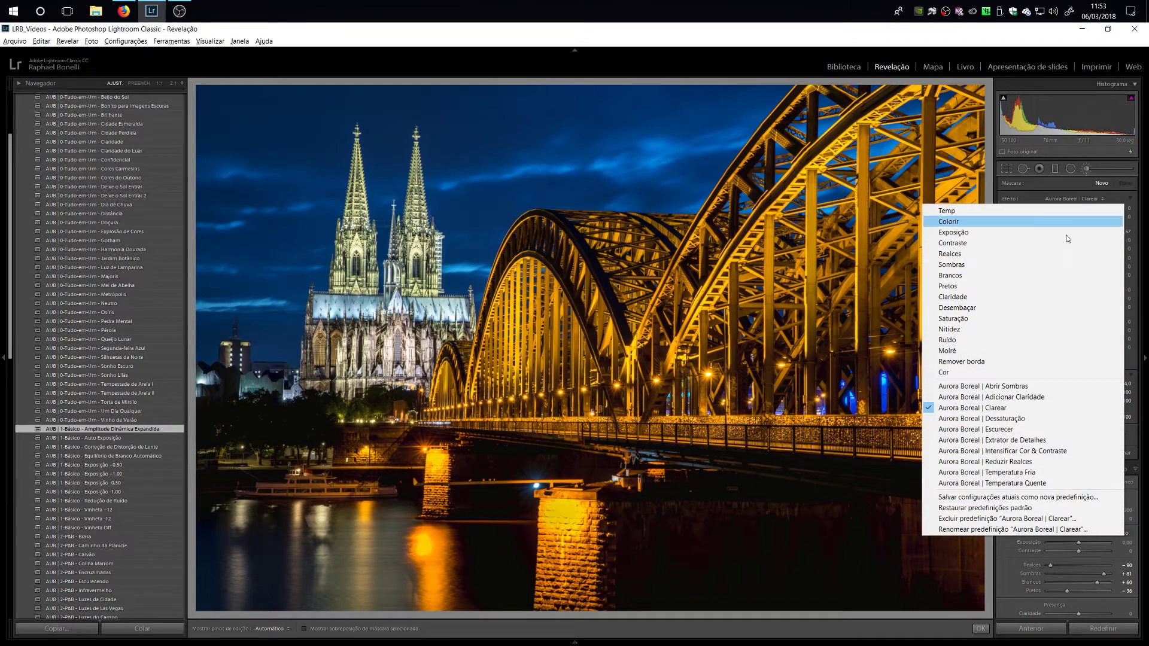
pyautogui.click(1007, 441)
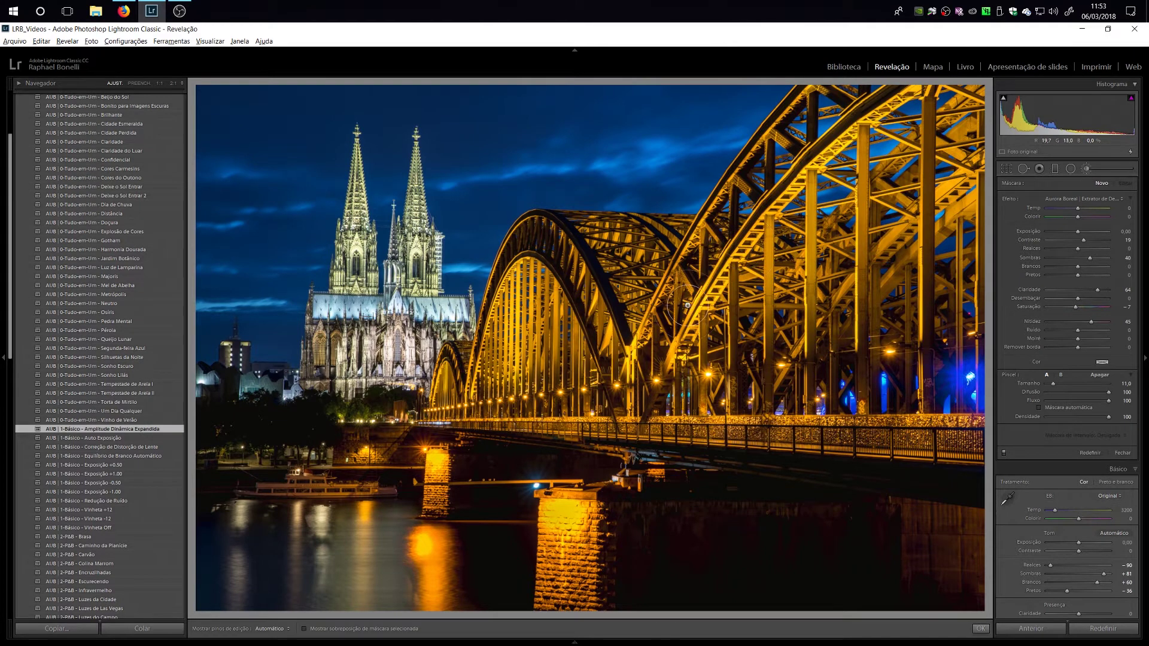
pyautogui.press('h')
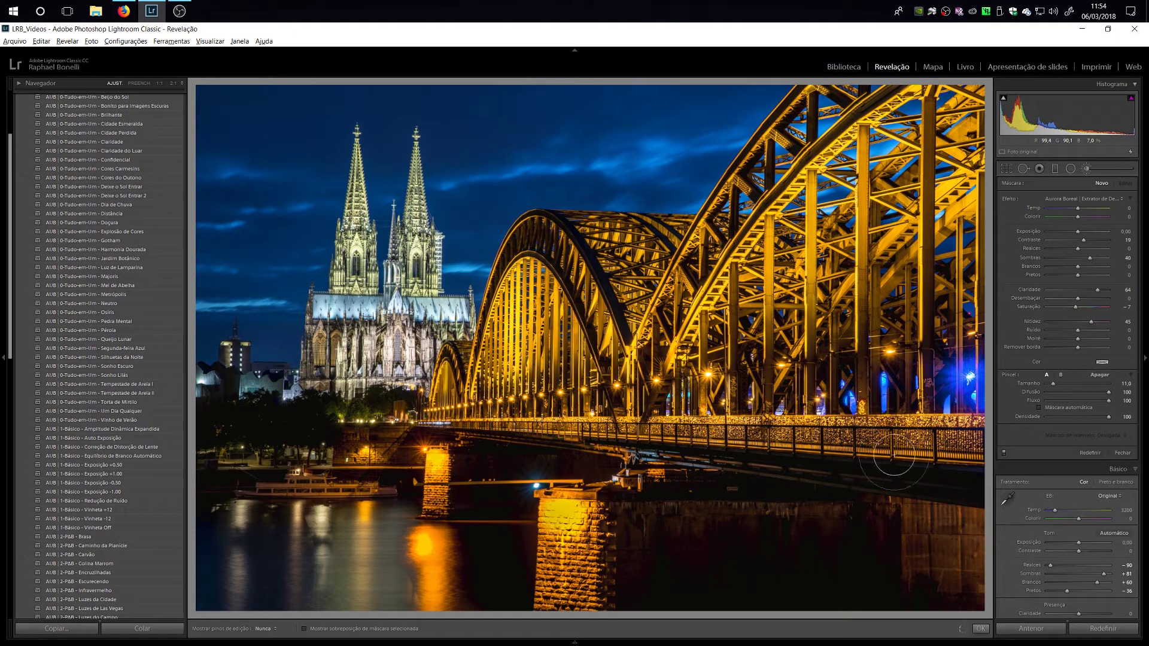
pyautogui.moveTo(872, 443)
pyautogui.mouseDown()
pyautogui.moveTo(854, 464)
pyautogui.moveTo(881, 450)
pyautogui.mouseUp()
pyautogui.press('h')
pyautogui.scroll(-6, 881, 450)
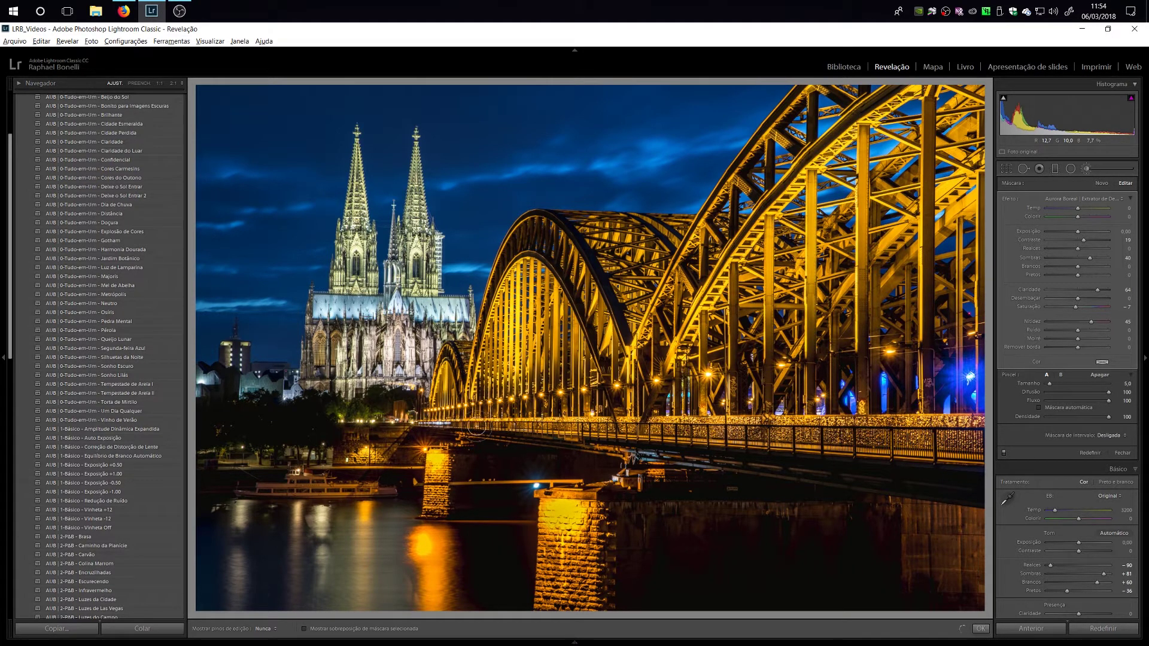
# Compare the photo with and without the detail-extracting brush adjustment
pyautogui.press('h')
pyautogui.click(1004, 453)
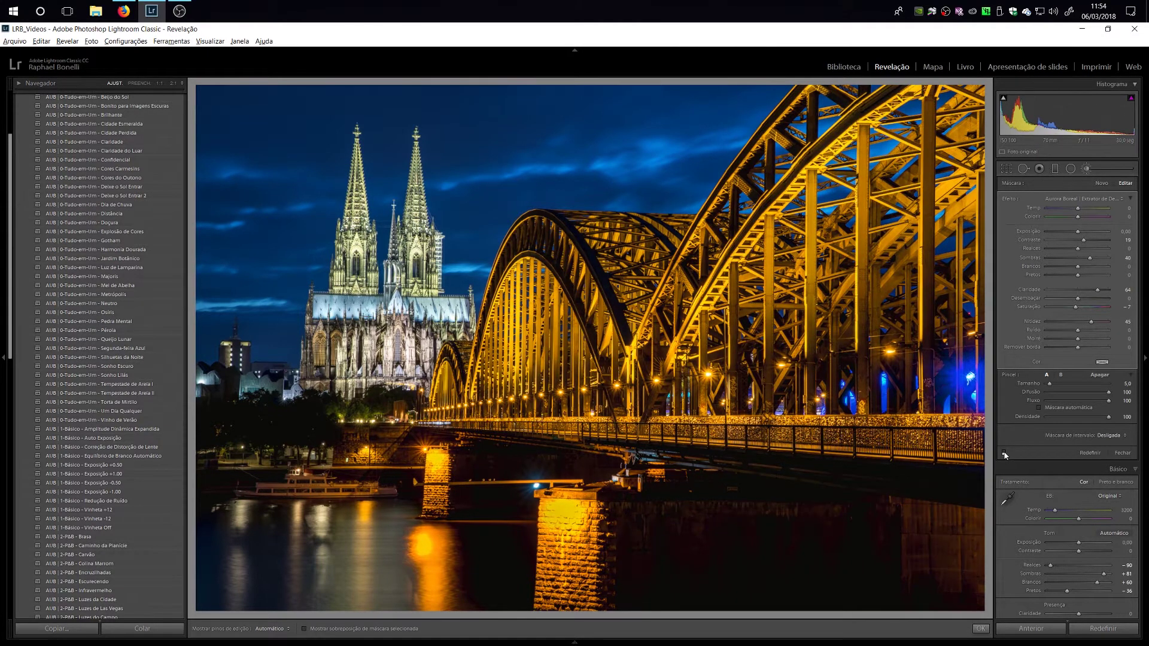
pyautogui.click(1004, 453)
pyautogui.click(1004, 453)
pyautogui.click(1004, 453)
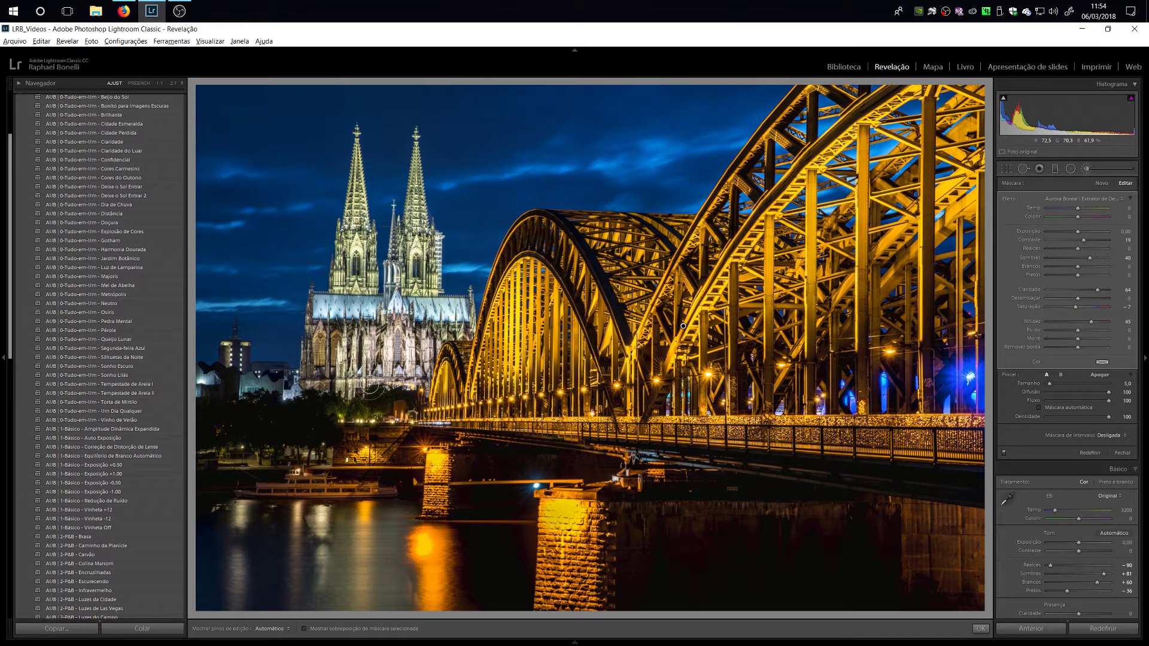
# Start a new brush mask with the effect Aurora Boreal | Clarear and paint over the boat on the river
pyautogui.click(1102, 183)
pyautogui.click(1102, 200)
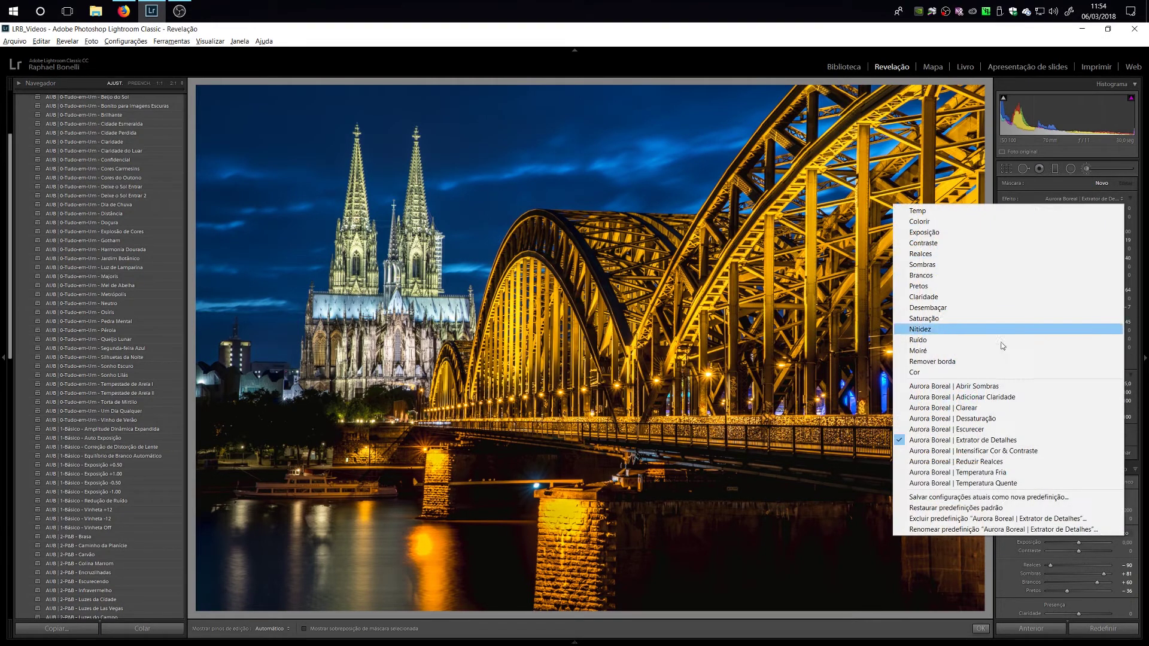
pyautogui.click(968, 411)
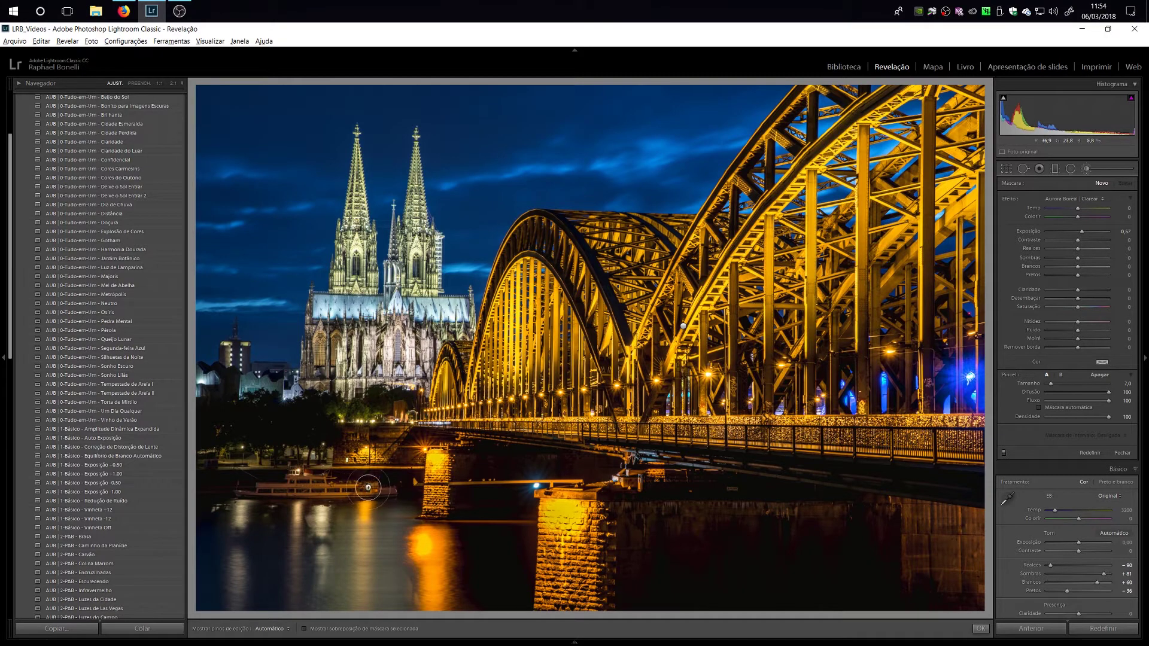
pyautogui.scroll(-3, 389, 492)
pyautogui.press('h')
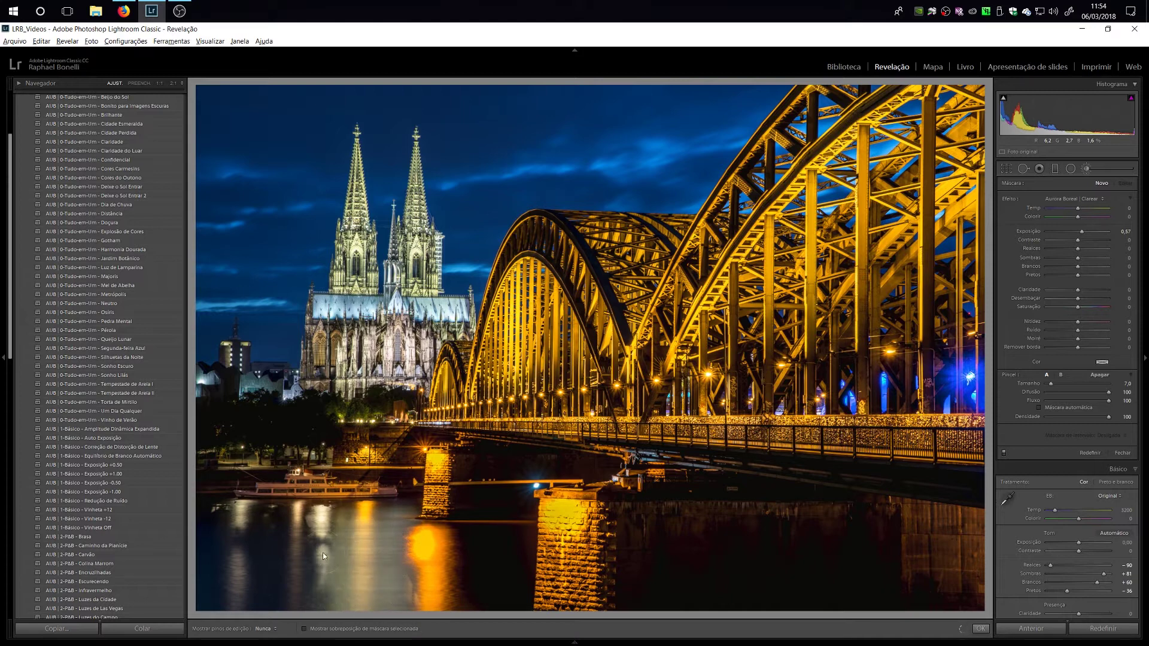
# Enlarge the brush to 11,0 and extend the Clarear mask over the river water and its light reflections
pyautogui.scroll(4, 315, 525)
pyautogui.press('h')
pyautogui.click(315, 525)
pyautogui.press('h')
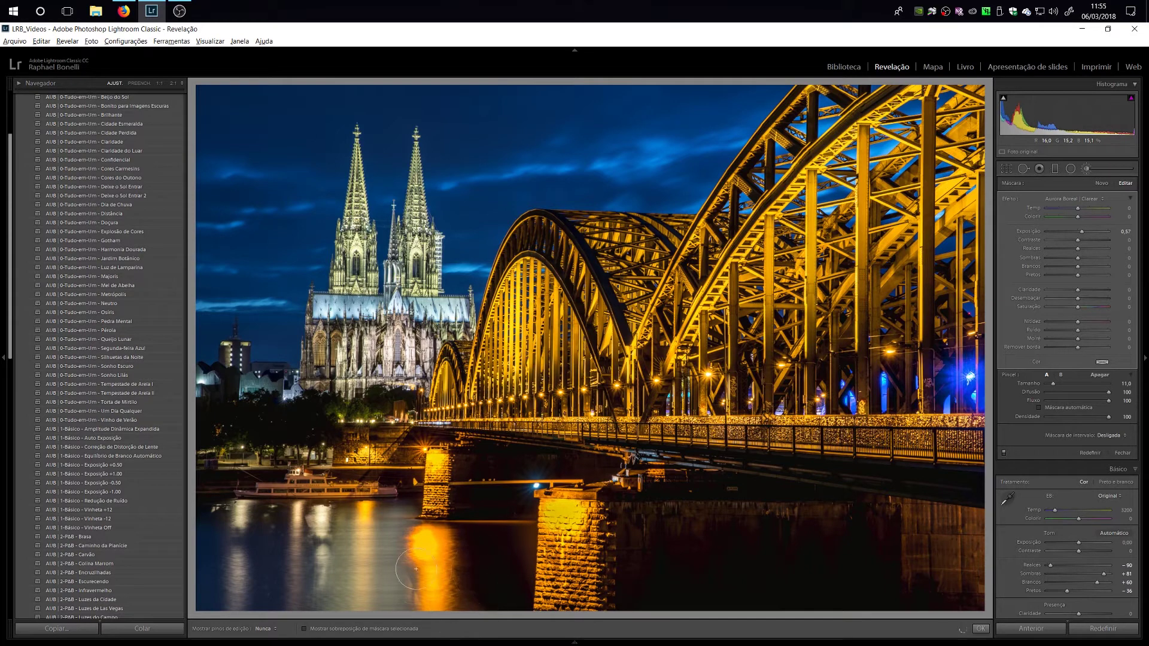
pyautogui.press('h')
# Create a new brush mask with the effect Aurora Boreal | Temperatura Fria and paint it over the river water beside the bridge pier
pyautogui.click(1104, 186)
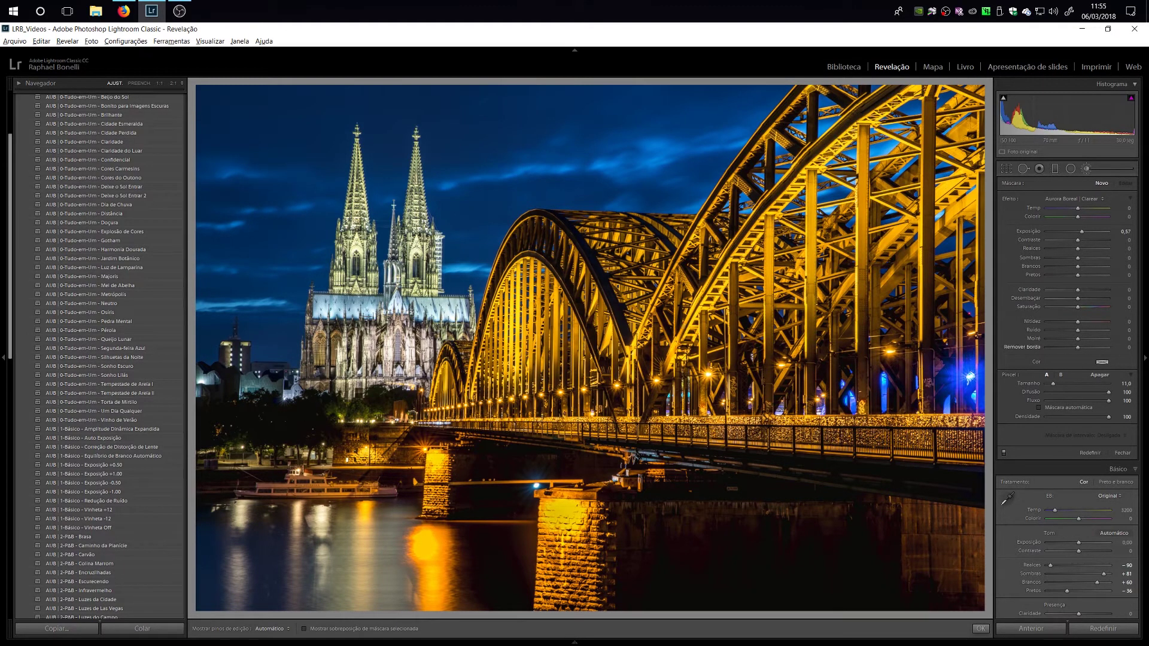
pyautogui.click(1092, 200)
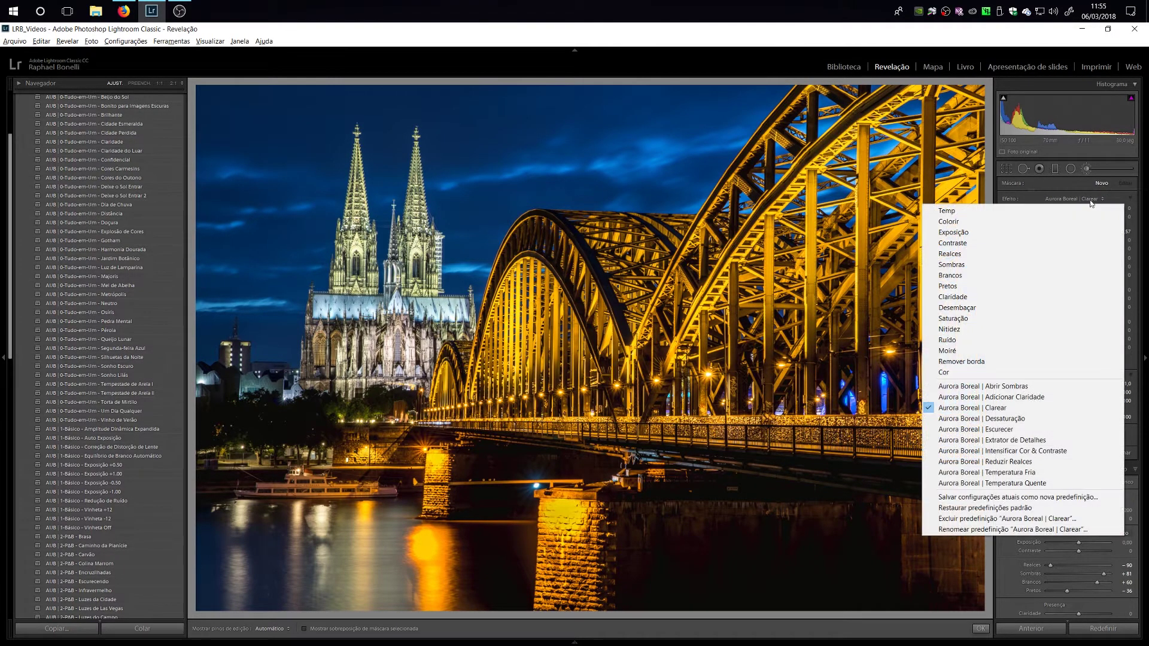
pyautogui.click(1010, 473)
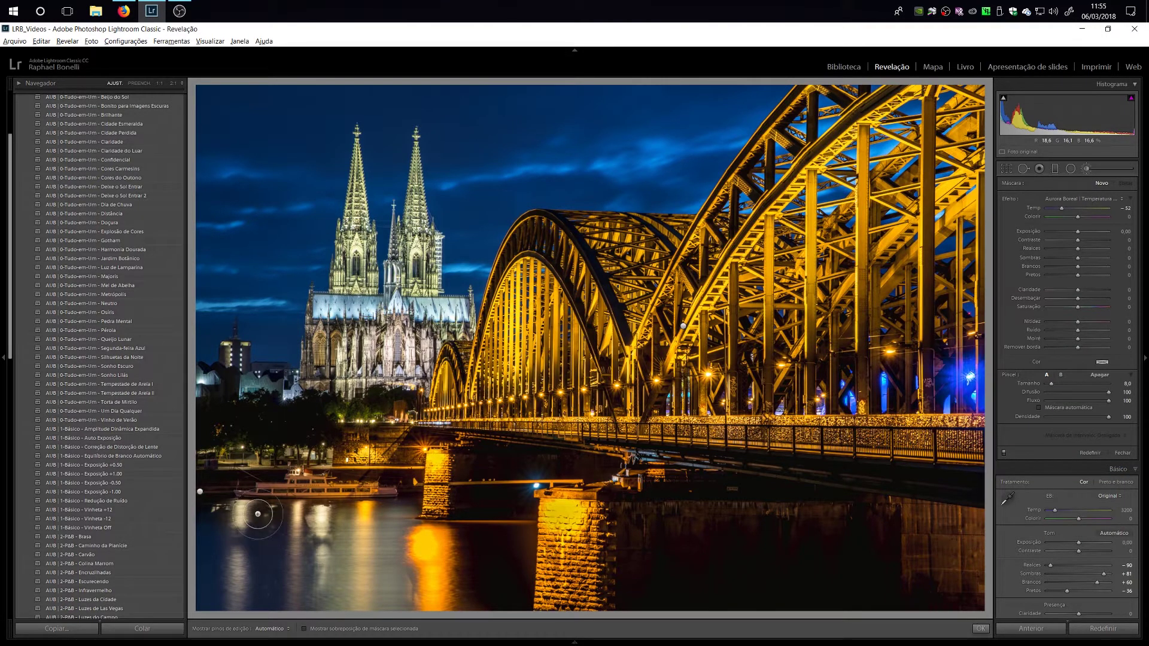
pyautogui.press('h')
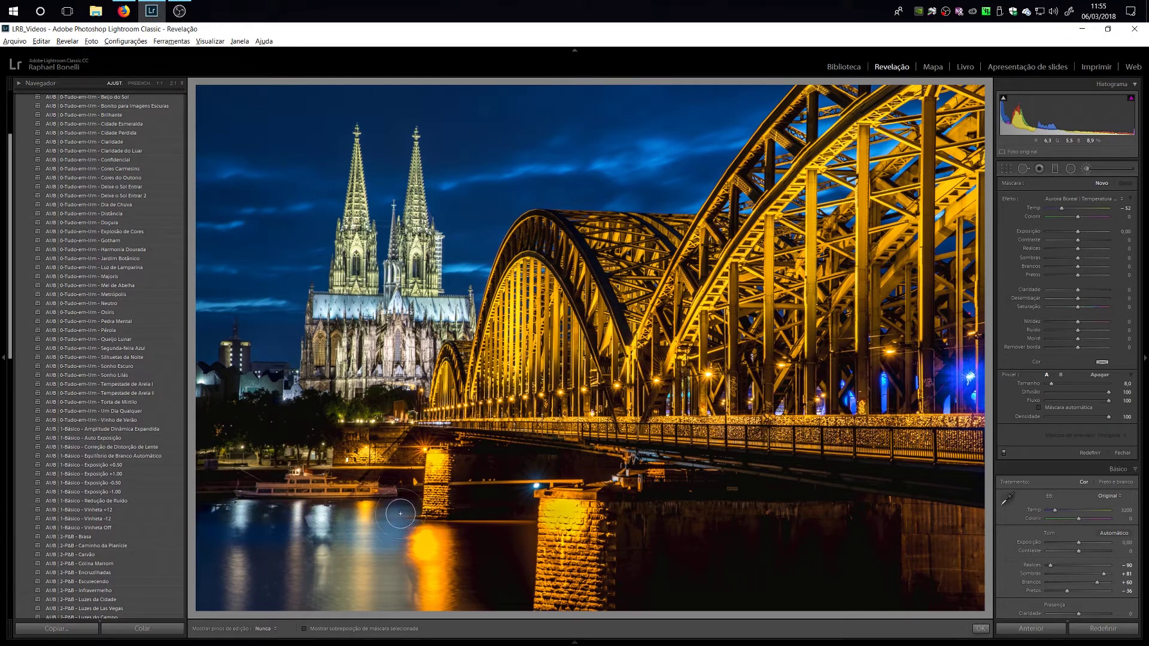
pyautogui.moveTo(400, 514)
pyautogui.mouseDown()
pyautogui.moveTo(393, 618)
pyautogui.moveTo(396, 589)
pyautogui.moveTo(369, 552)
pyautogui.moveTo(361, 600)
pyautogui.moveTo(315, 541)
pyautogui.moveTo(292, 614)
pyautogui.moveTo(245, 550)
pyautogui.moveTo(214, 608)
pyautogui.moveTo(204, 537)
pyautogui.moveTo(217, 518)
pyautogui.moveTo(273, 532)
pyautogui.moveTo(327, 521)
pyautogui.mouseUp()
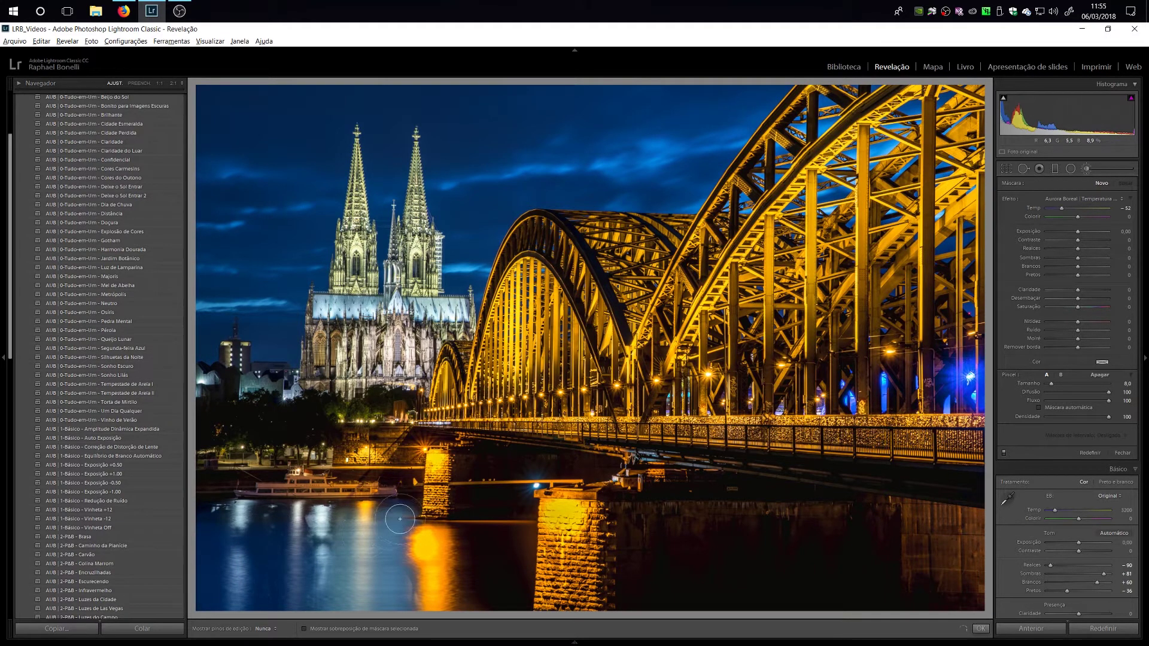
pyautogui.press('h')
pyautogui.click(200, 520)
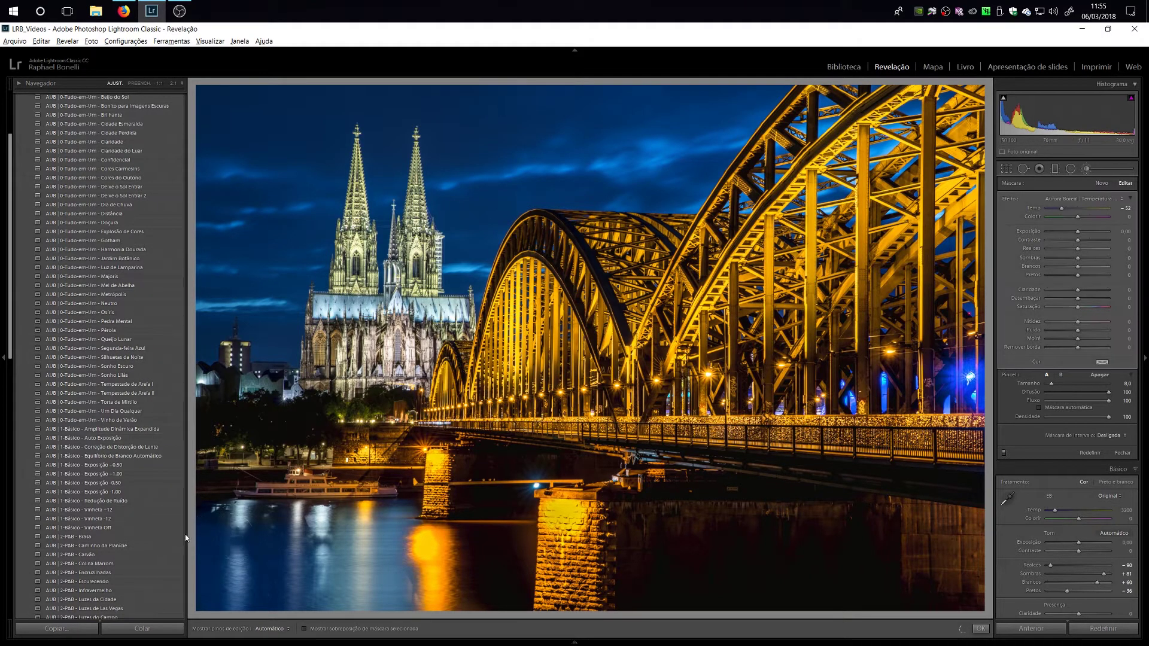
# Collapse the cold temperature brush's effect settings and set its overall intensity to -26
pyautogui.click(1130, 199)
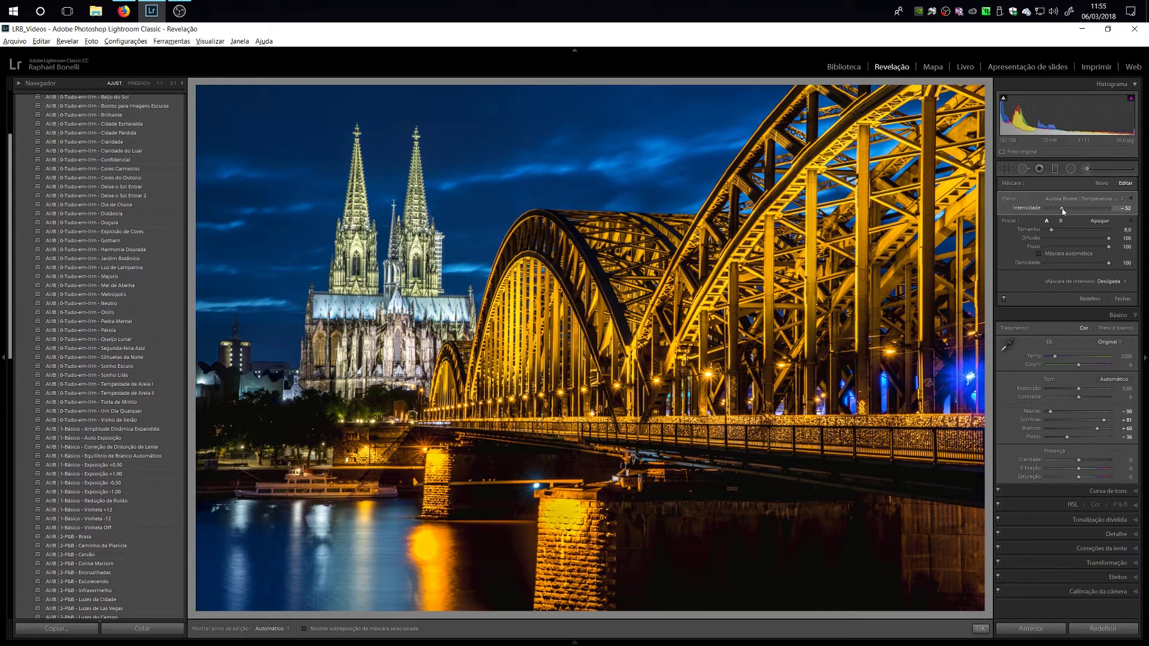
pyautogui.moveTo(1062, 211); pyautogui.dragTo(1069, 211)
pyautogui.moveTo(1068, 208); pyautogui.dragTo(1071, 212)
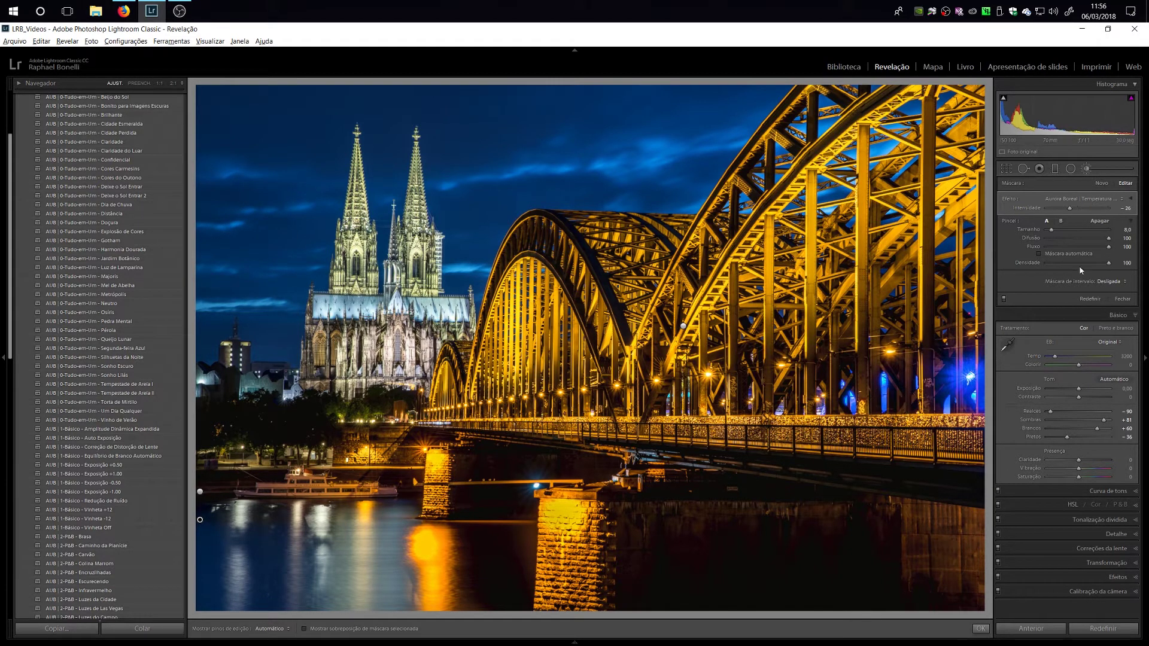
# Create a new brush mask with the effect Aurora Boreal | Adicionar Claridade and paint the sky beside and above the cathedral
pyautogui.click(1100, 184)
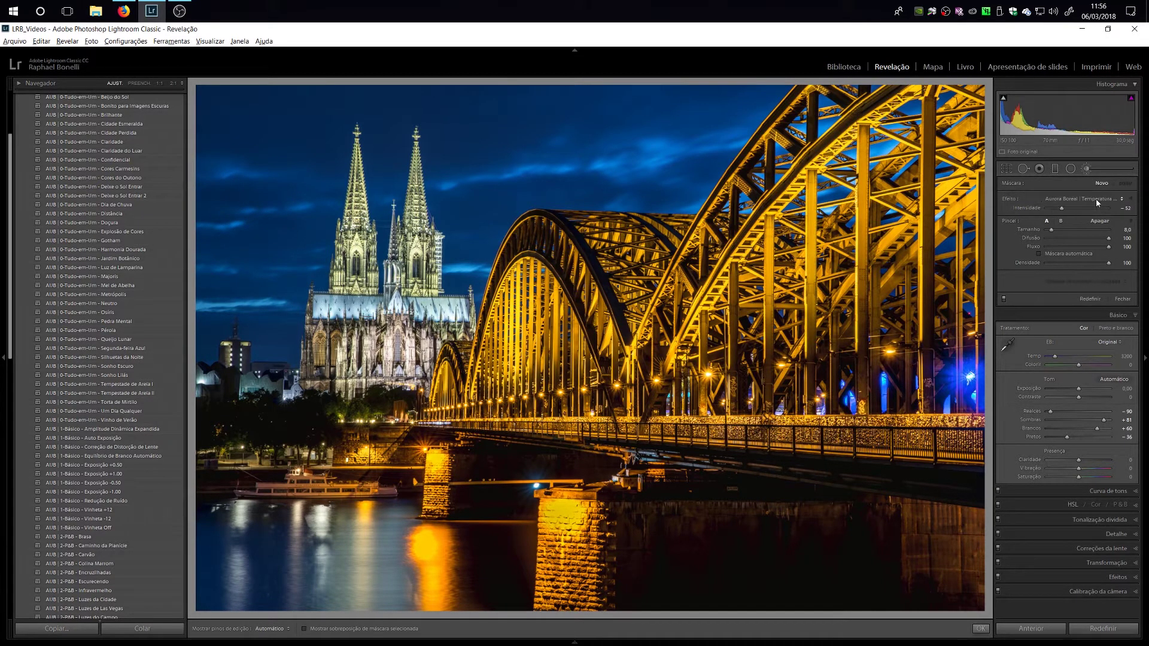
pyautogui.click(1096, 198)
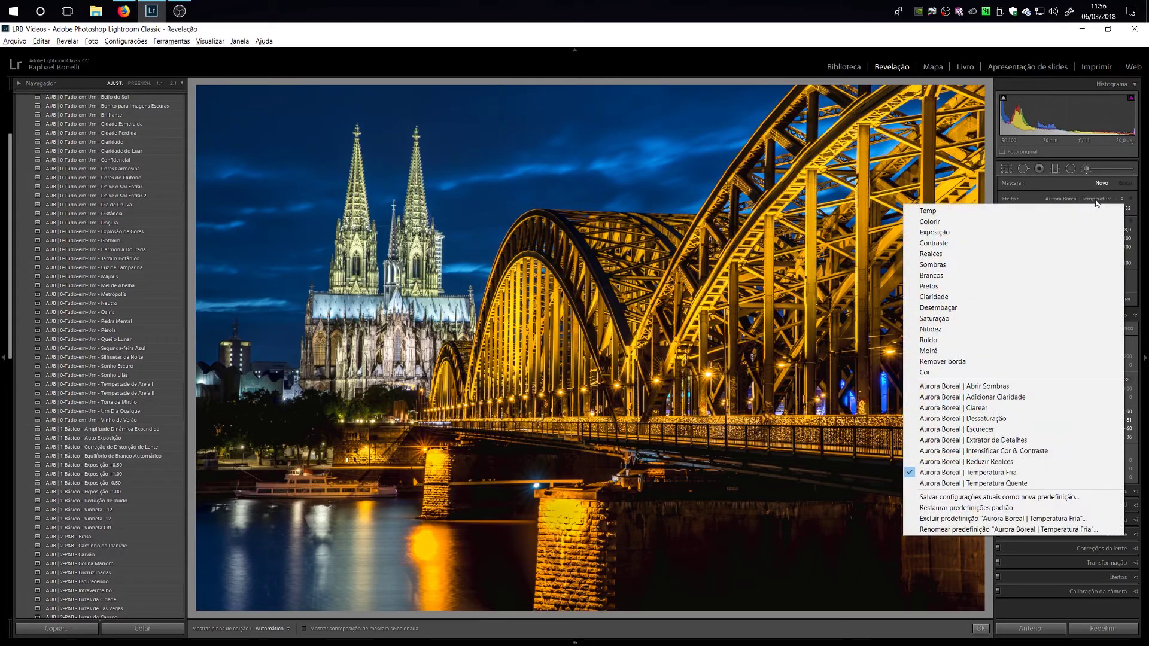
pyautogui.click(976, 397)
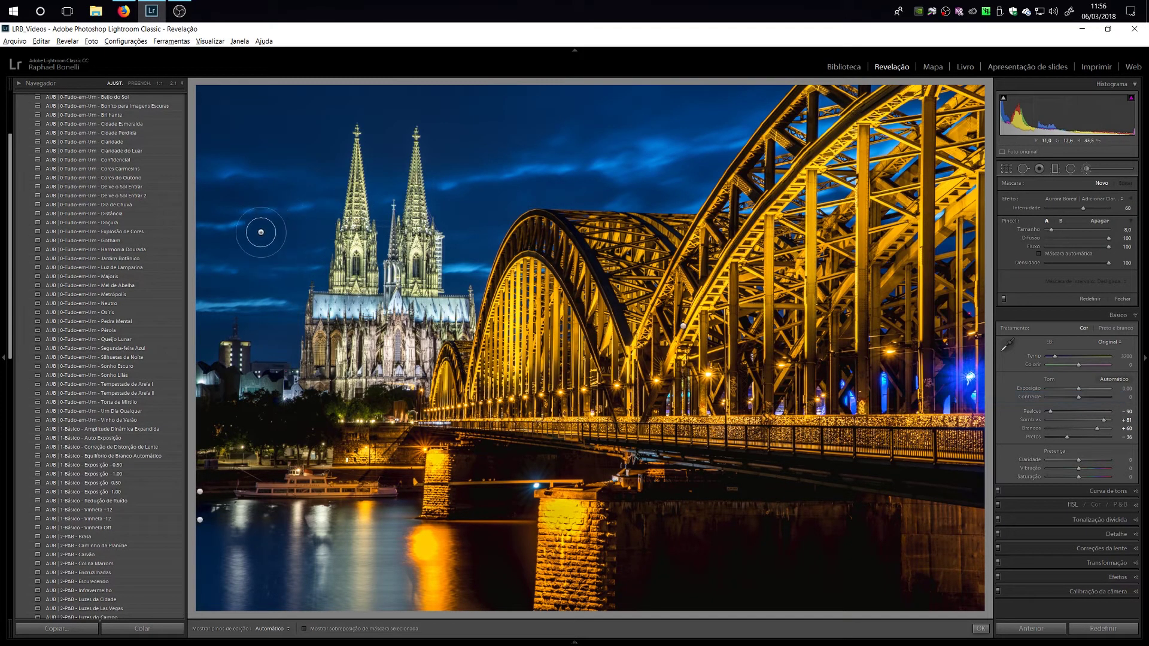
pyautogui.press('h')
pyautogui.moveTo(244, 199)
pyautogui.mouseDown()
pyautogui.moveTo(229, 228)
pyautogui.moveTo(219, 178)
pyautogui.moveTo(201, 336)
pyautogui.moveTo(210, 307)
pyautogui.moveTo(240, 284)
pyautogui.moveTo(256, 312)
pyautogui.moveTo(266, 310)
pyautogui.moveTo(302, 228)
pyautogui.moveTo(309, 241)
pyautogui.moveTo(329, 115)
pyautogui.moveTo(325, 180)
pyautogui.moveTo(299, 223)
pyautogui.moveTo(244, 227)
pyautogui.mouseUp()
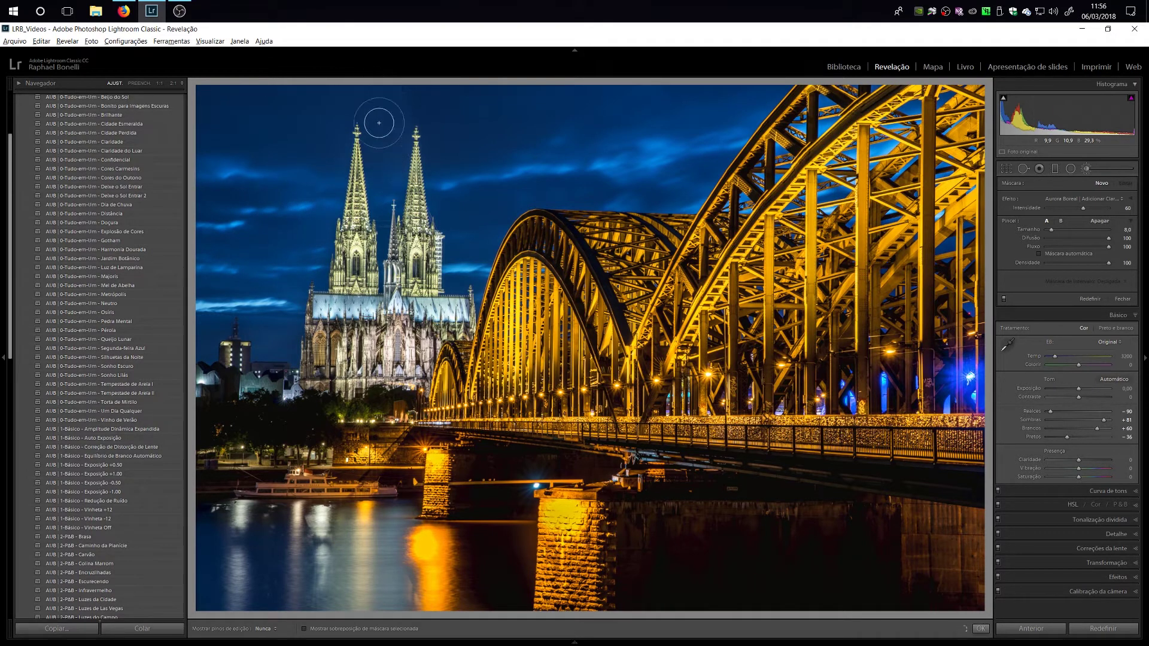
pyautogui.click(379, 102)
# Extend the clarity mask between the cathedral spires with a 3,0 brush and across the remaining sky with a larger brush
pyautogui.scroll(-5, 380, 101)
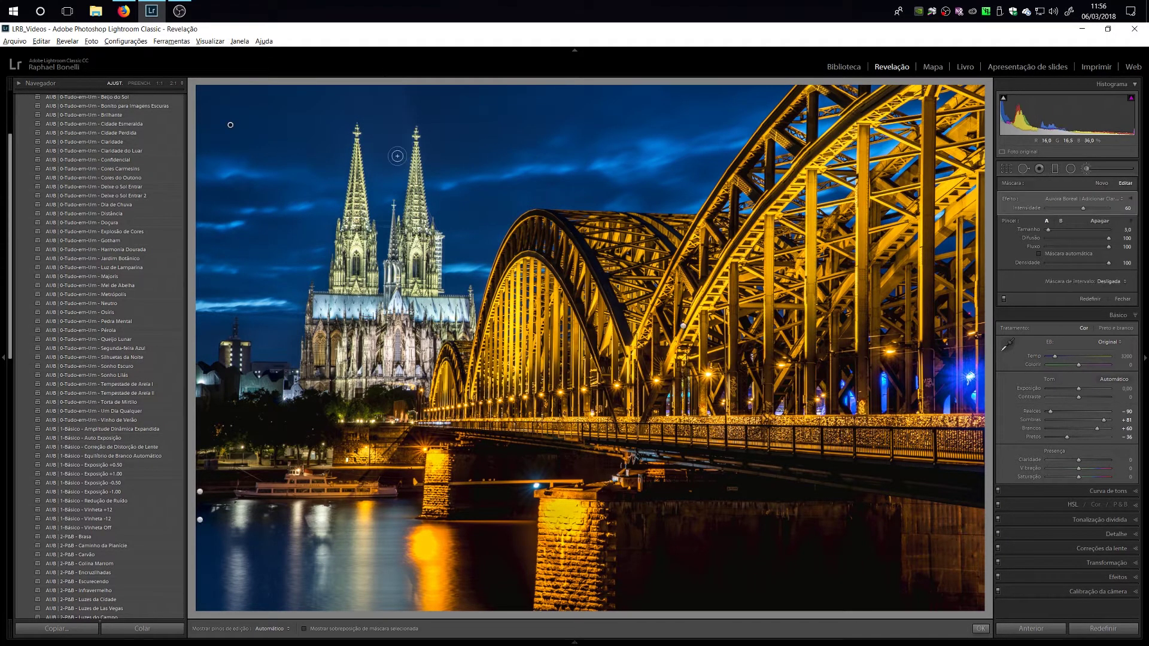
pyautogui.moveTo(399, 185)
pyautogui.mouseDown()
pyautogui.moveTo(381, 203)
pyautogui.moveTo(386, 230)
pyautogui.moveTo(375, 158)
pyautogui.mouseUp()
pyautogui.press('h')
pyautogui.scroll(7, 456, 125)
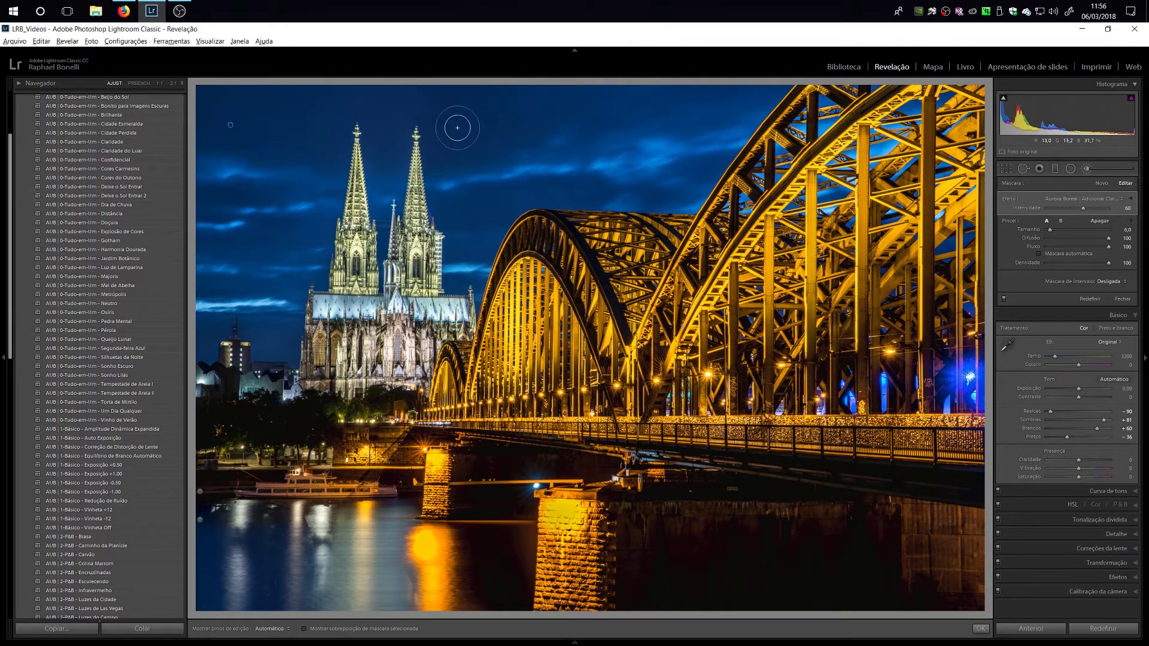
pyautogui.press('h')
pyautogui.moveTo(450, 103)
pyautogui.mouseDown()
pyautogui.moveTo(447, 164)
pyautogui.moveTo(469, 256)
pyautogui.moveTo(472, 236)
pyautogui.moveTo(523, 182)
pyautogui.moveTo(673, 180)
pyautogui.moveTo(703, 146)
pyautogui.moveTo(656, 180)
pyautogui.moveTo(620, 126)
pyautogui.moveTo(585, 149)
pyautogui.moveTo(497, 101)
pyautogui.moveTo(479, 115)
pyautogui.moveTo(675, 96)
pyautogui.moveTo(469, 123)
pyautogui.moveTo(259, 90)
pyautogui.moveTo(202, 140)
pyautogui.moveTo(196, 262)
pyautogui.moveTo(231, 84)
pyautogui.moveTo(717, 75)
pyautogui.moveTo(616, 159)
pyautogui.moveTo(513, 102)
pyautogui.mouseUp()
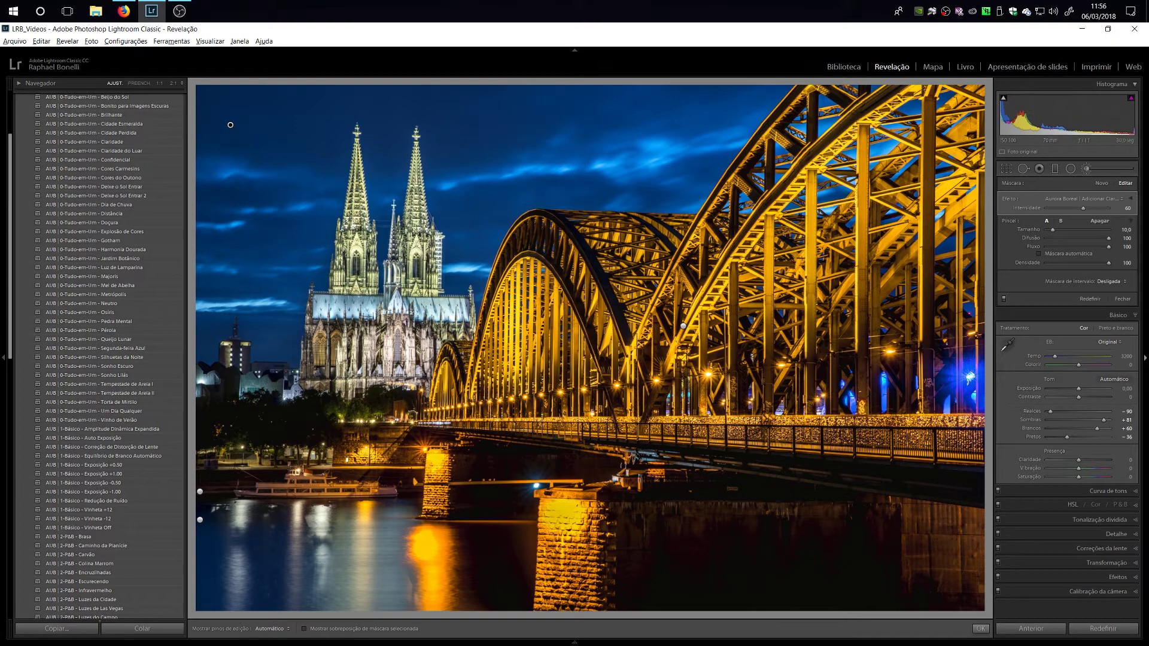
# Close the adjustment brush, hide the side panels and compare the edited bridge photo with its original version
pyautogui.click(1104, 170)
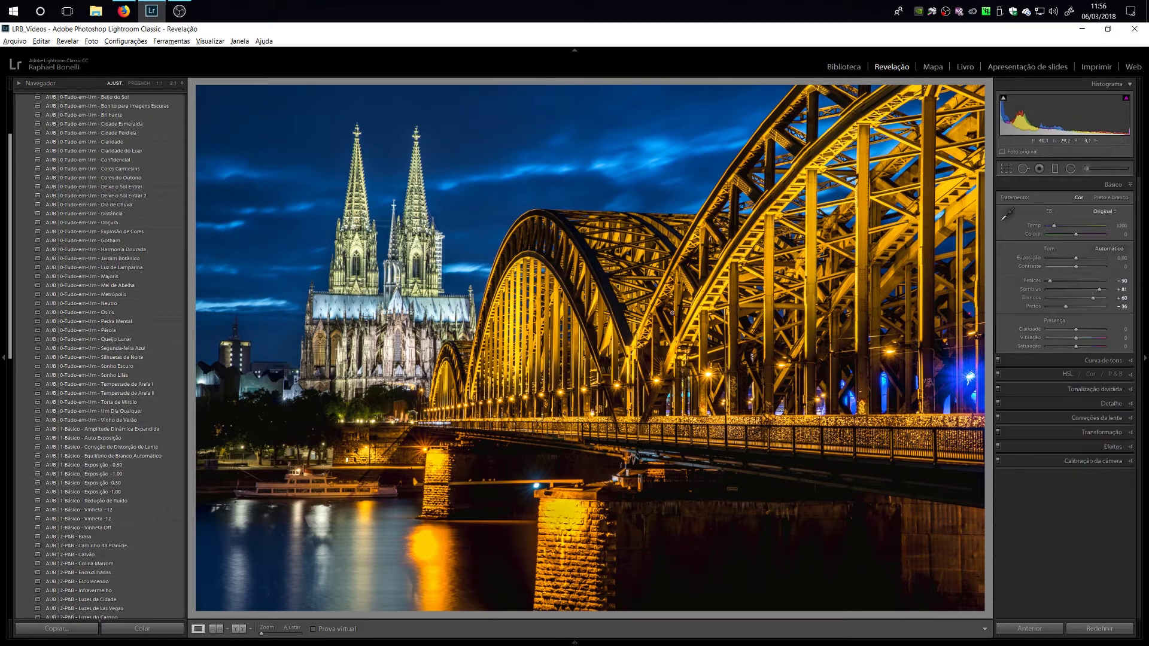
pyautogui.press('Tab')
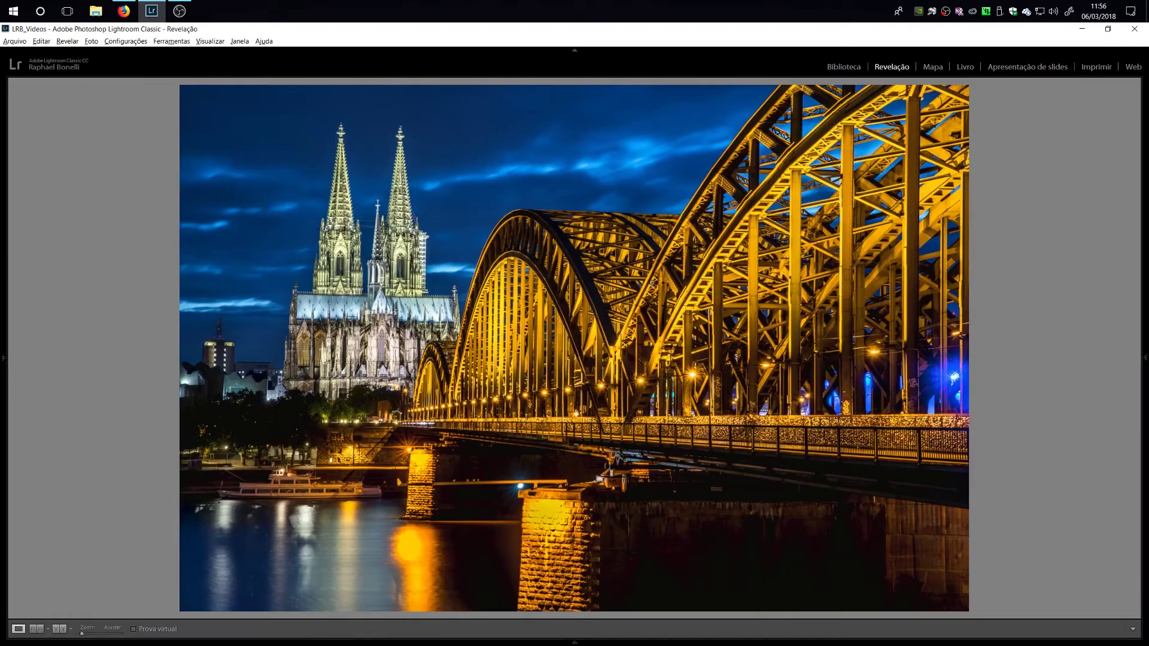
pyautogui.press('\\')
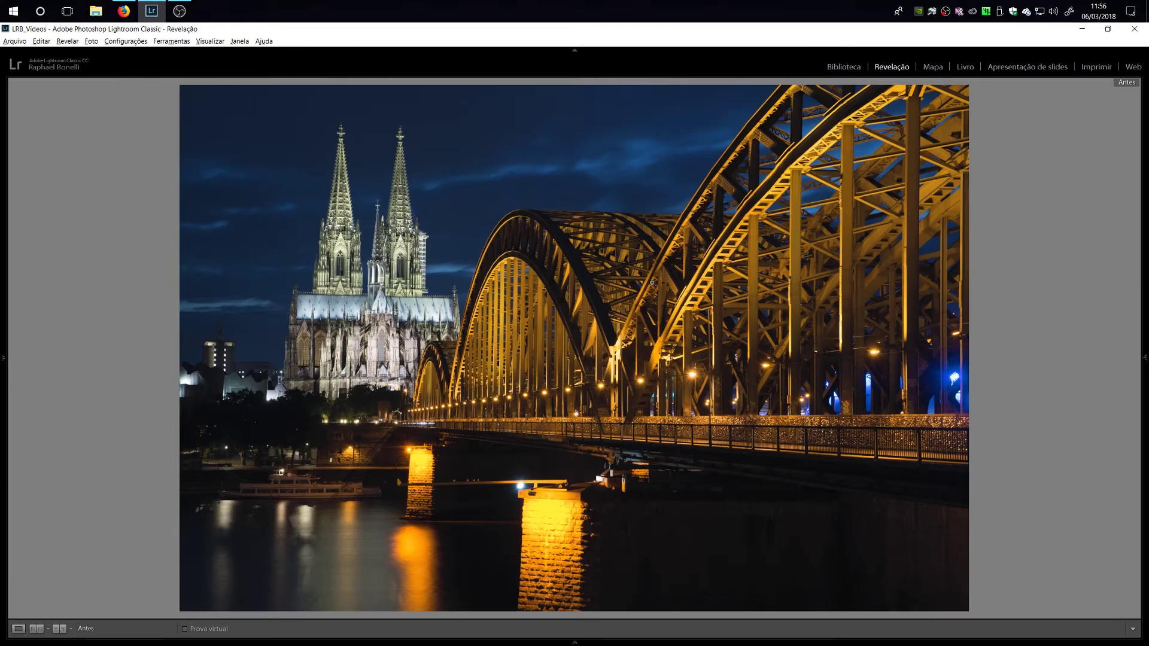
pyautogui.press('\\')
pyautogui.press('\\')
pyautogui.press('\\')
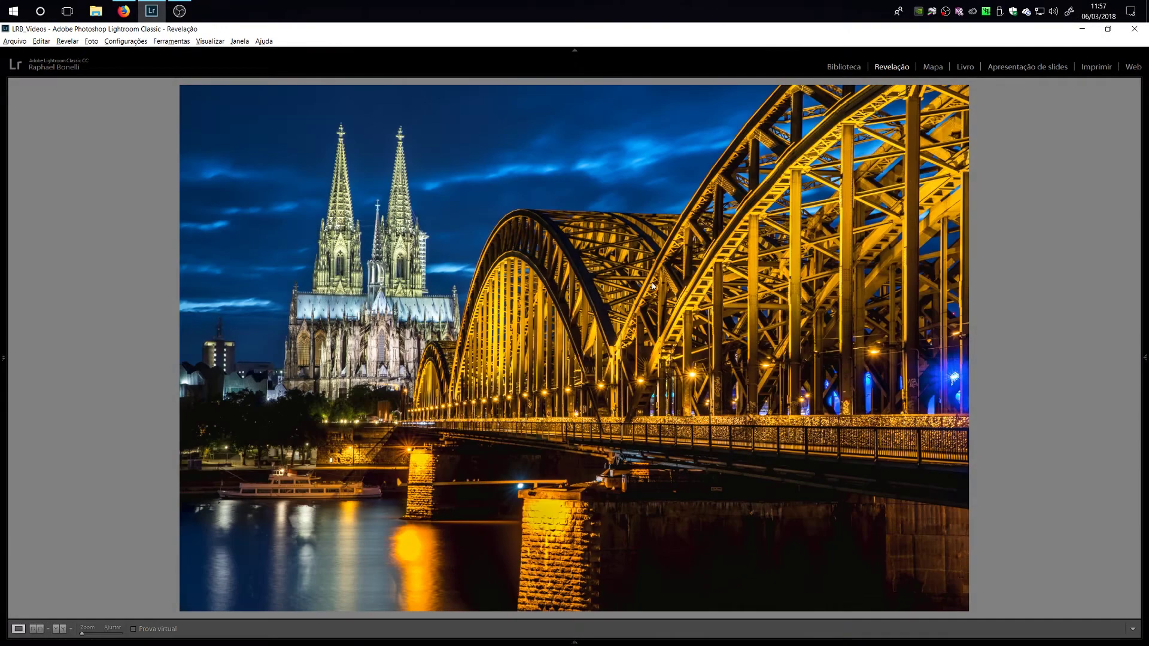
pyautogui.click(59, 629)
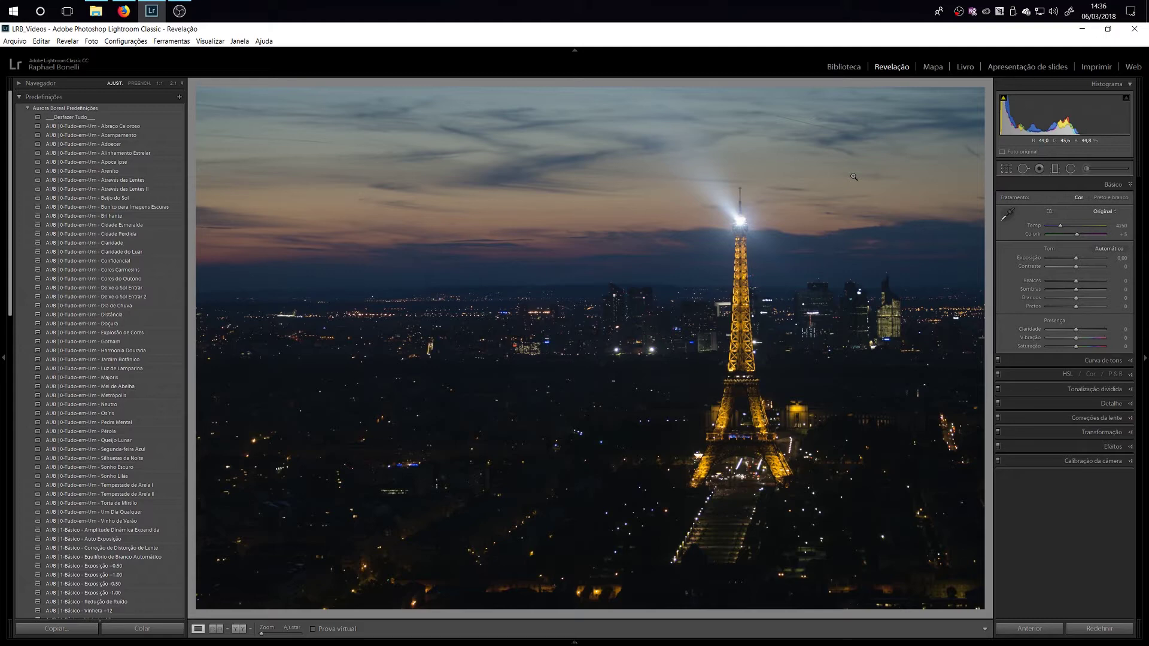
# Apply the preset AUB | 0-Tudo-em-um - Distância to the Eiffel Tower photo
pyautogui.click(95, 315)
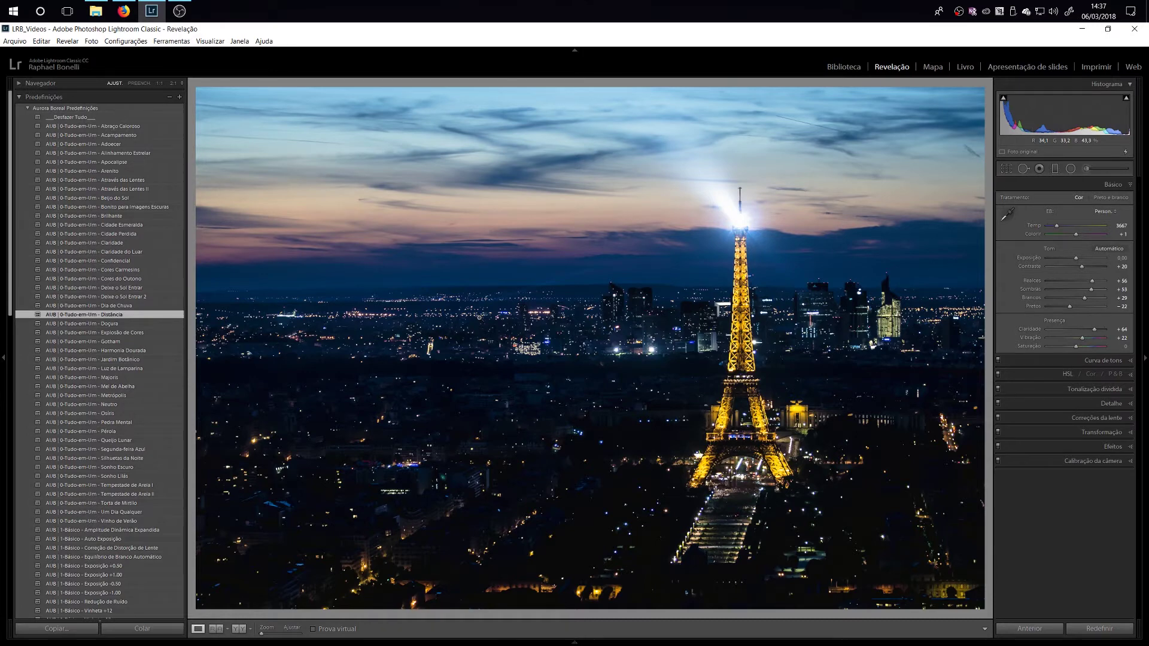
pyautogui.scroll(-10, 83, 351)
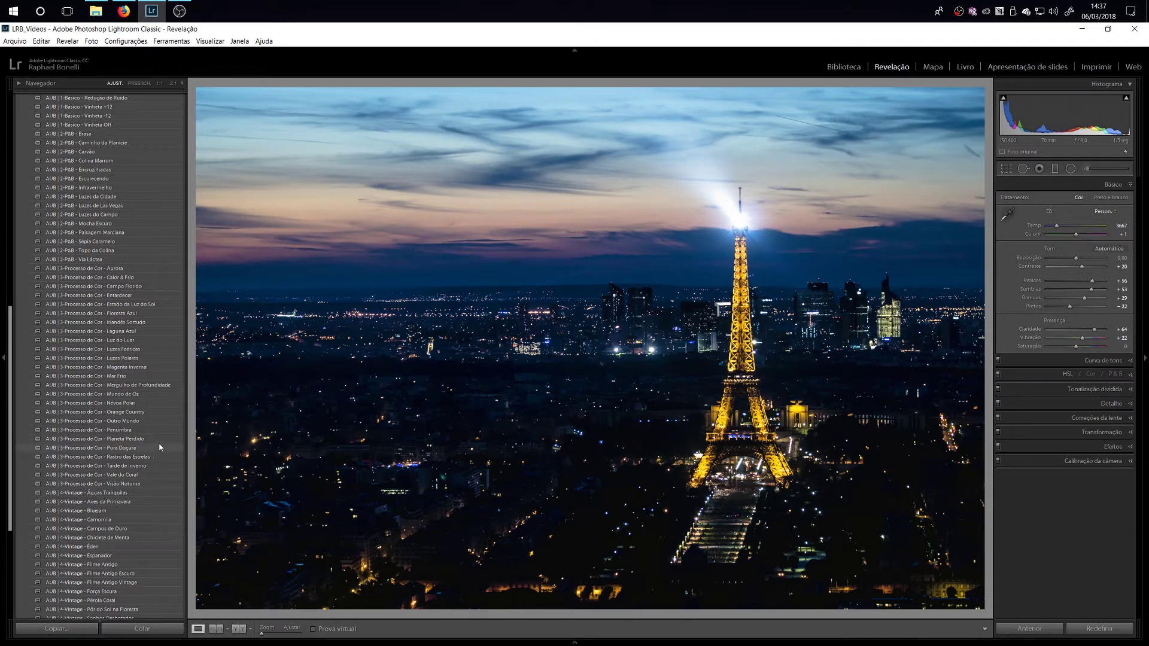
# Apply the color preset AUB | 3-Processo de Cor - Pura Doçura to the Eiffel Tower photo
pyautogui.click(113, 449)
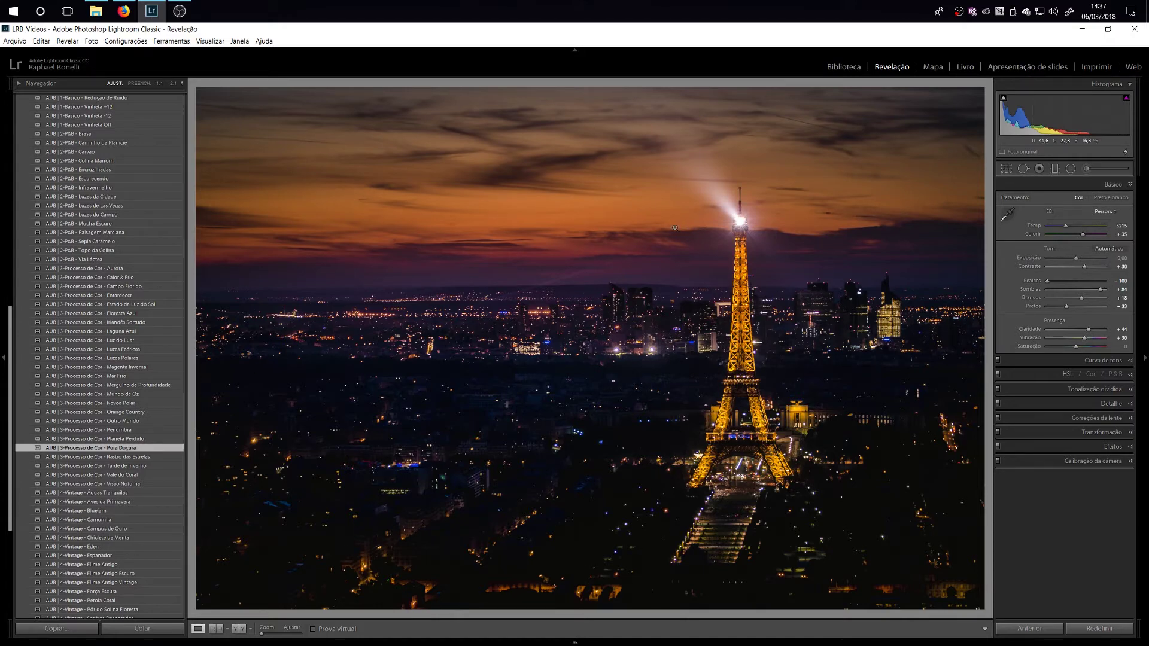
# Paint the Eiffel Tower with a 2,0 adjustment brush using the effect Aurora Boreal | Adicionar Claridade
pyautogui.click(1096, 168)
pyautogui.click(1074, 199)
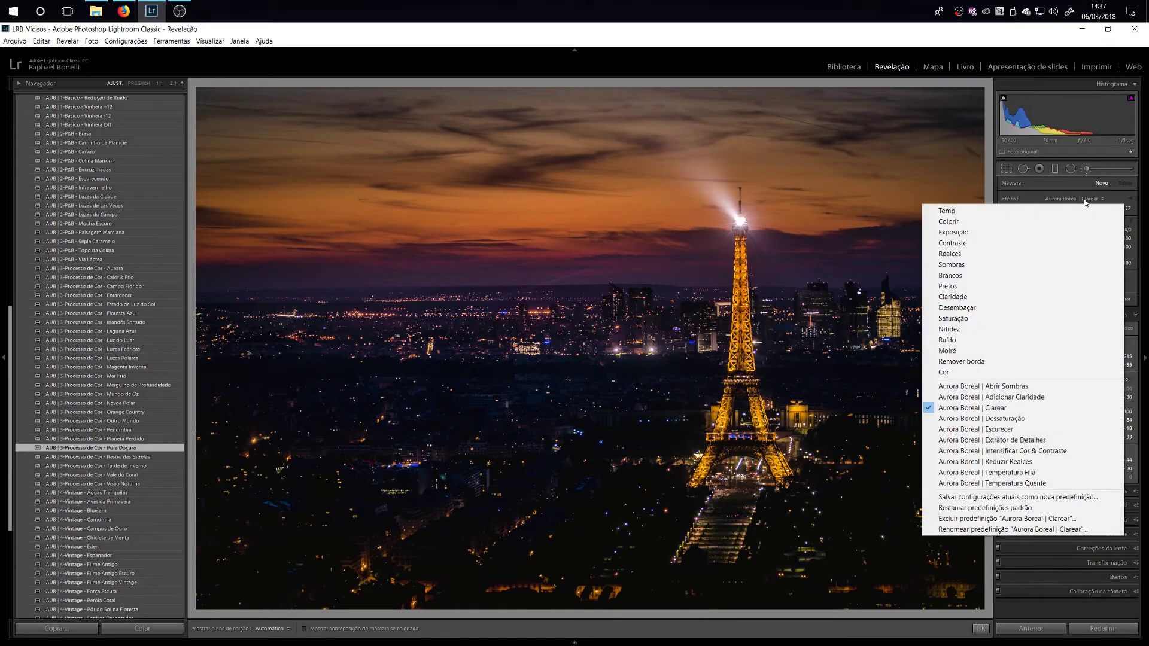
pyautogui.click(991, 397)
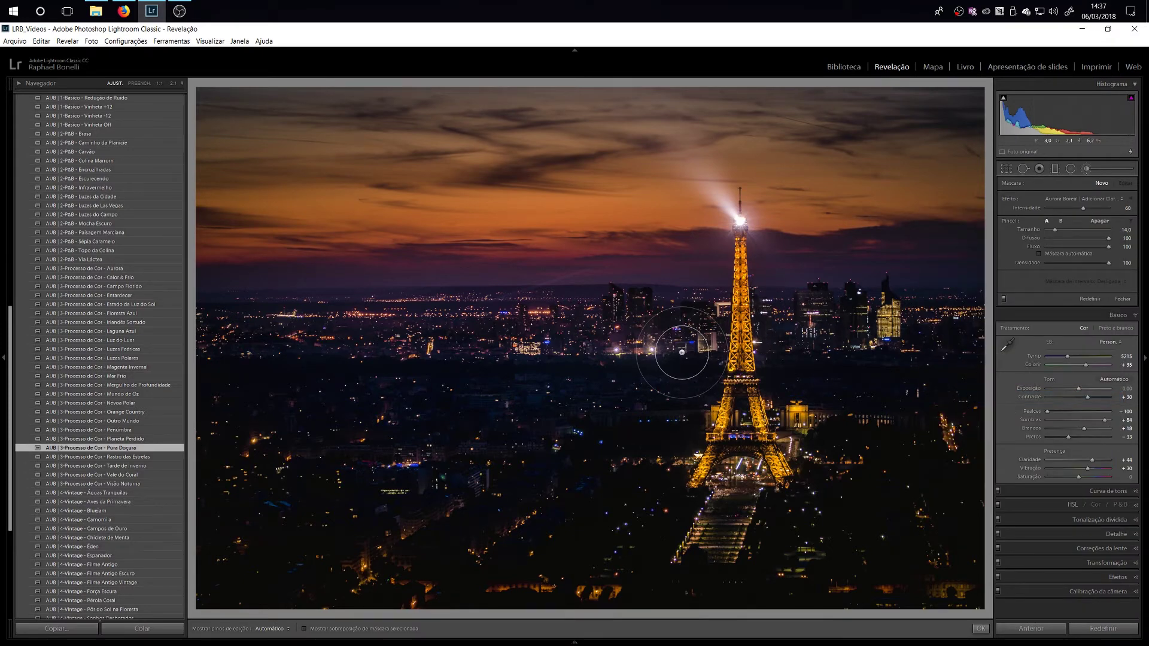
pyautogui.scroll(-8, 682, 352)
pyautogui.press('h')
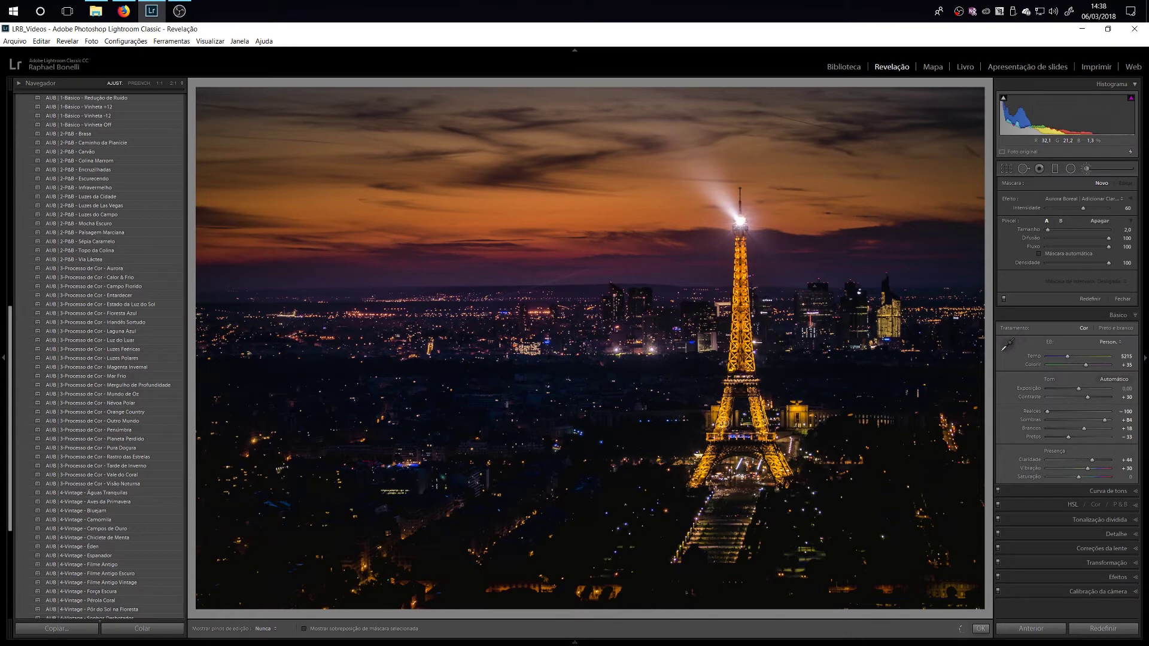
pyautogui.moveTo(738, 384); pyautogui.dragTo(740, 307)
pyautogui.click(1104, 184)
pyautogui.click(1080, 199)
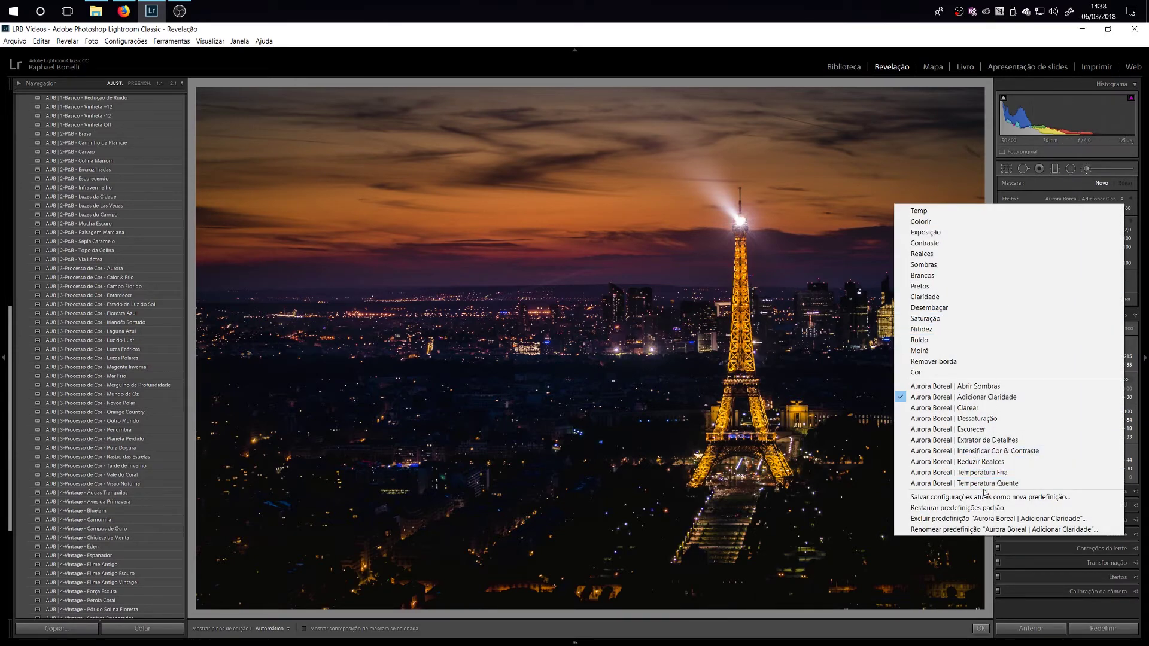
pyautogui.click(1089, 94)
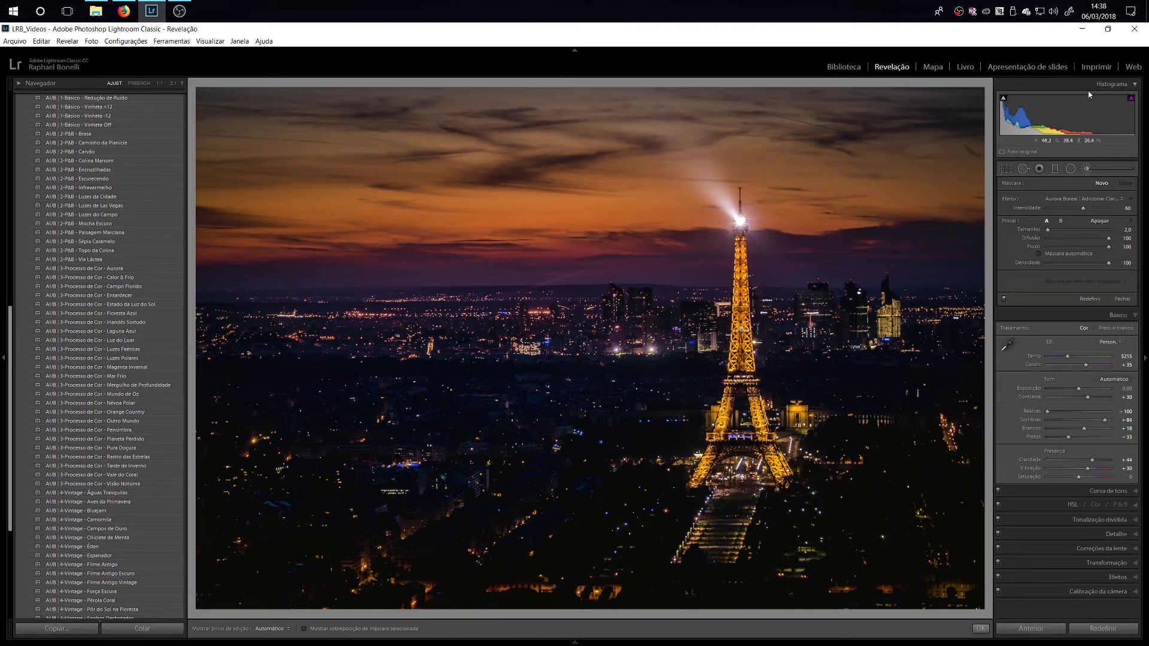
# Add a graduated filter with the effect Aurora Boreal | Temperatura Quente over the upper sky and close the filter
pyautogui.click(1056, 171)
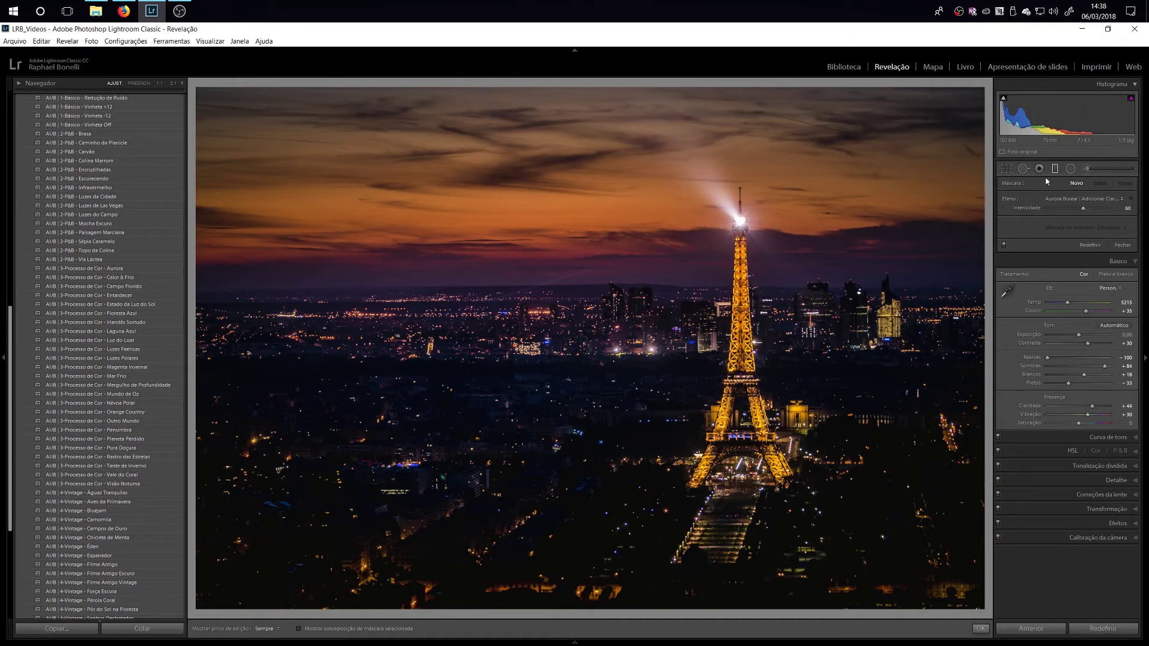
pyautogui.click(1074, 202)
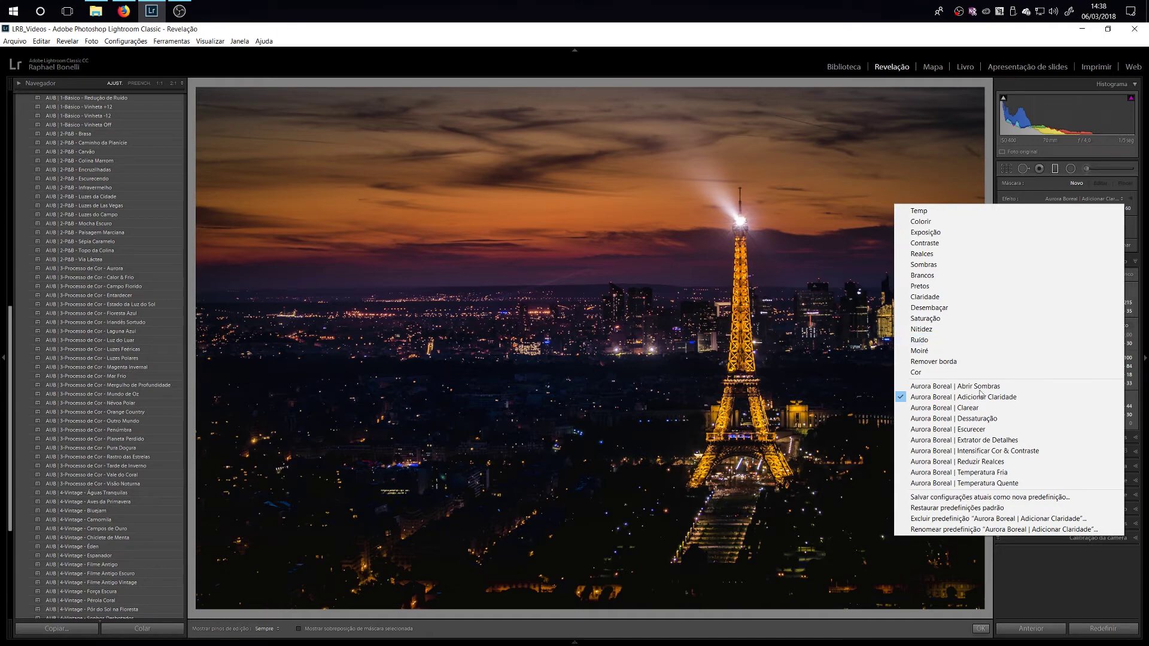
pyautogui.click(981, 483)
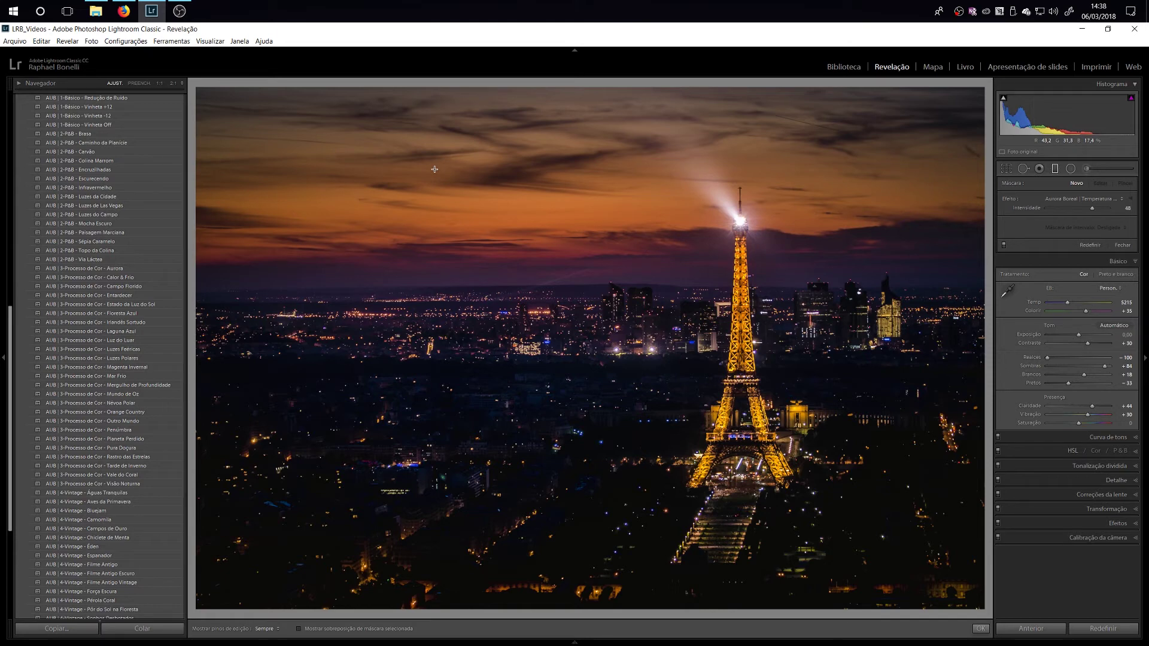
pyautogui.moveTo(434, 169); pyautogui.dragTo(437, 251)
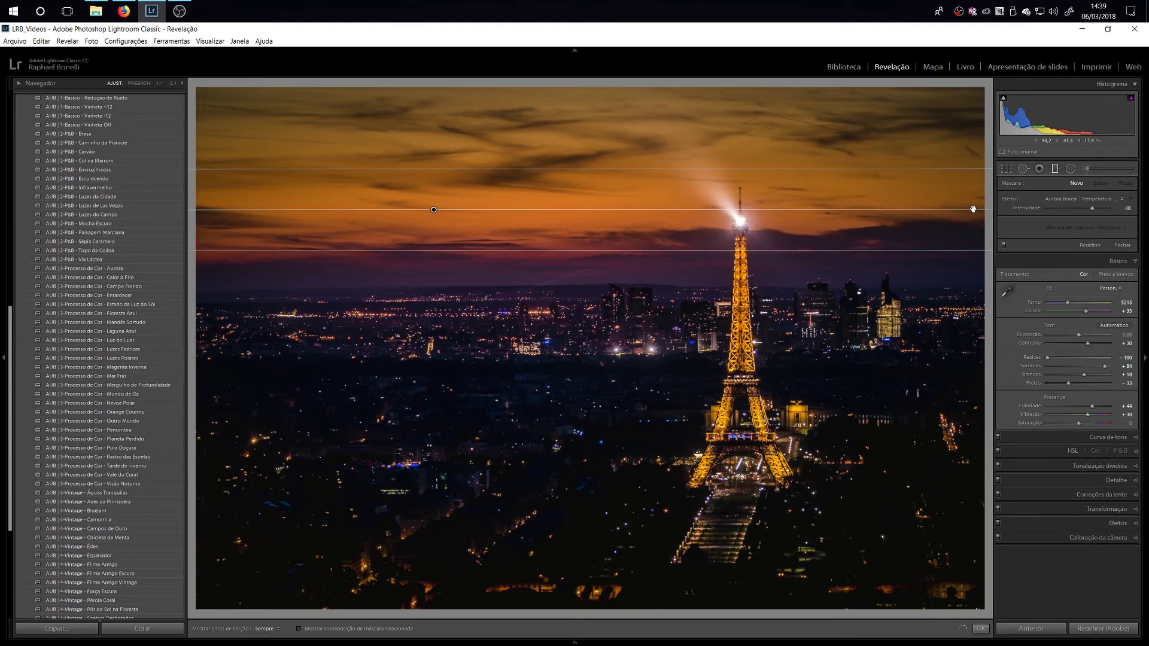
pyautogui.click(1054, 168)
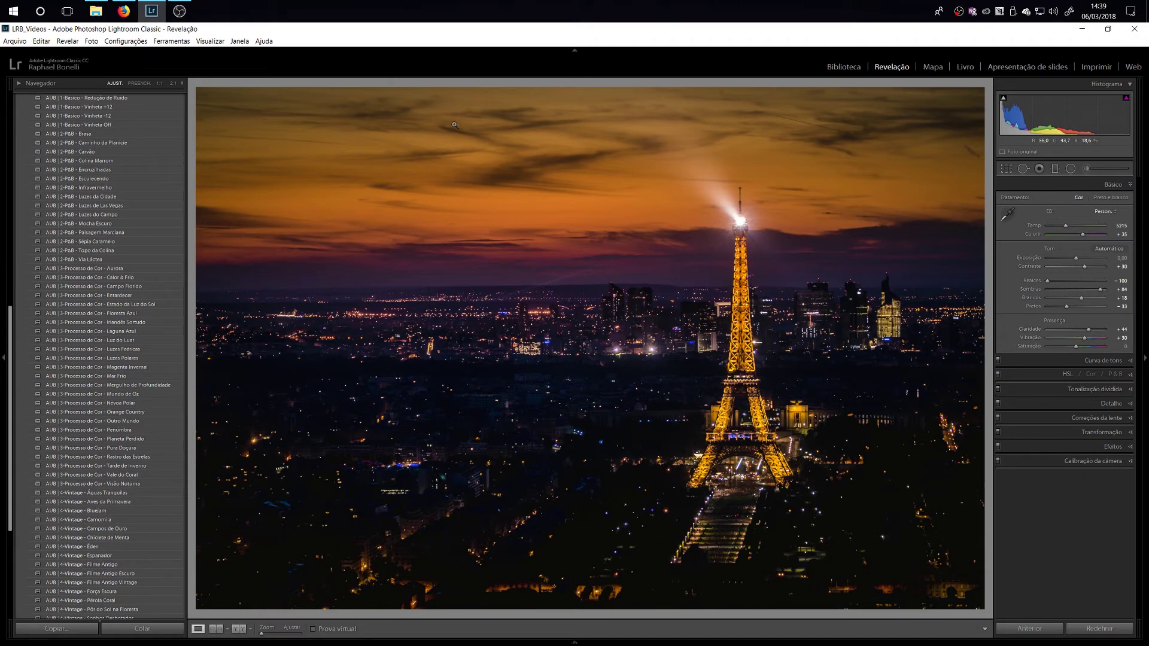
# Paint the dark city area with an 11,0 adjustment brush using the effect Aurora Boreal | Clarear
pyautogui.click(1085, 170)
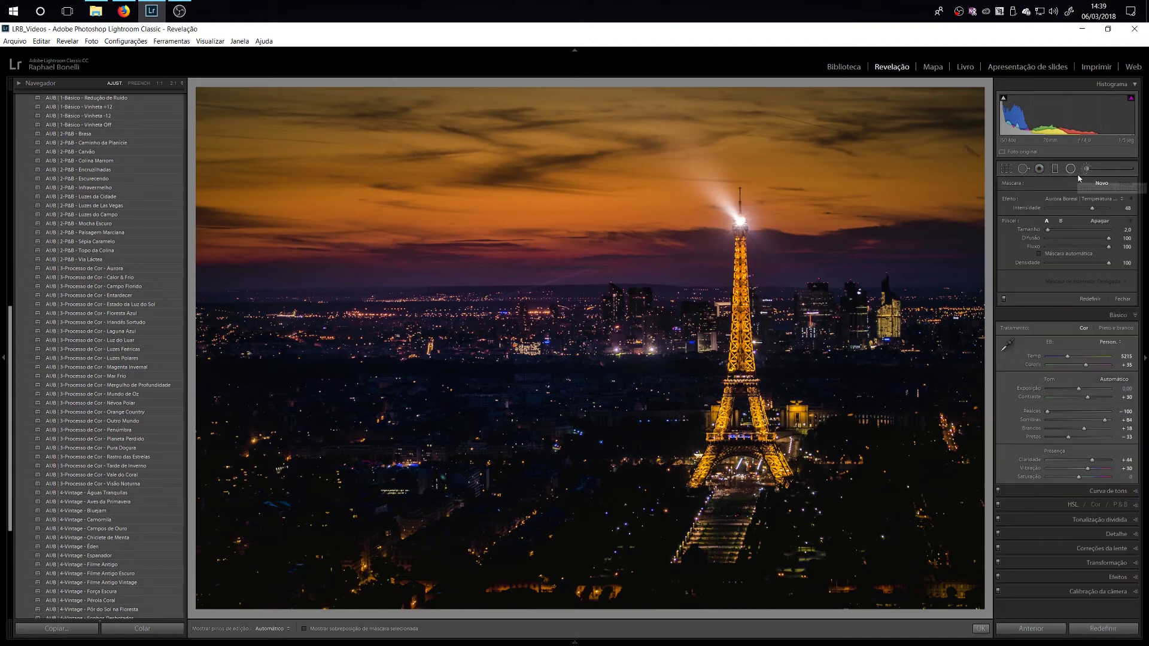
pyautogui.click(1103, 199)
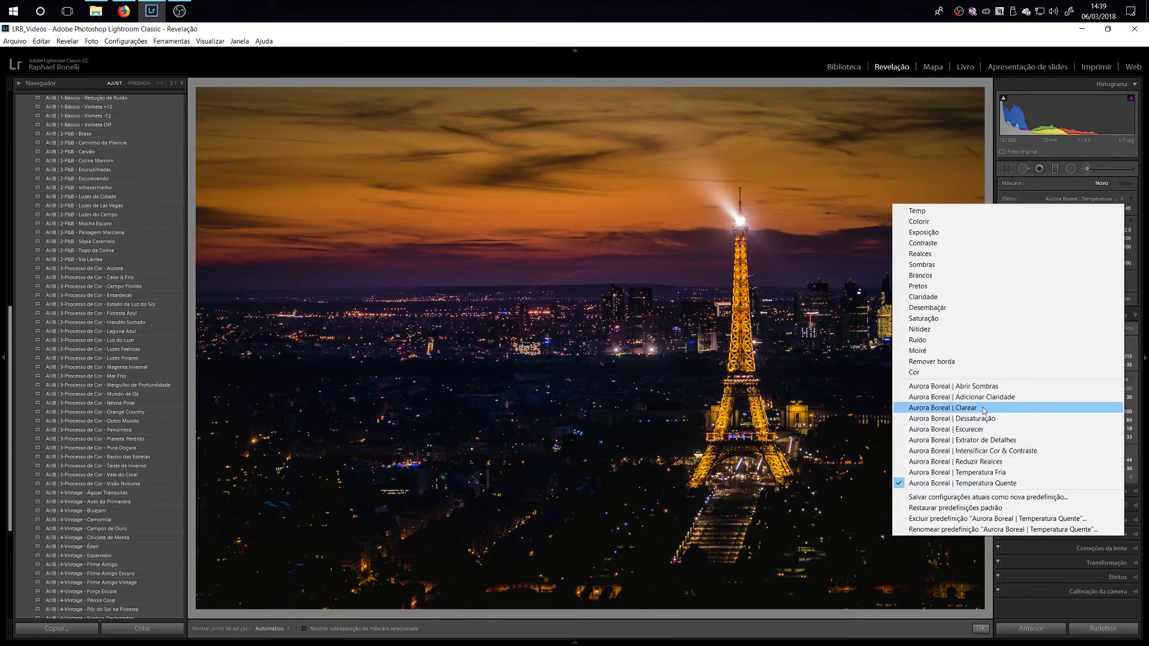
pyautogui.click(1017, 408)
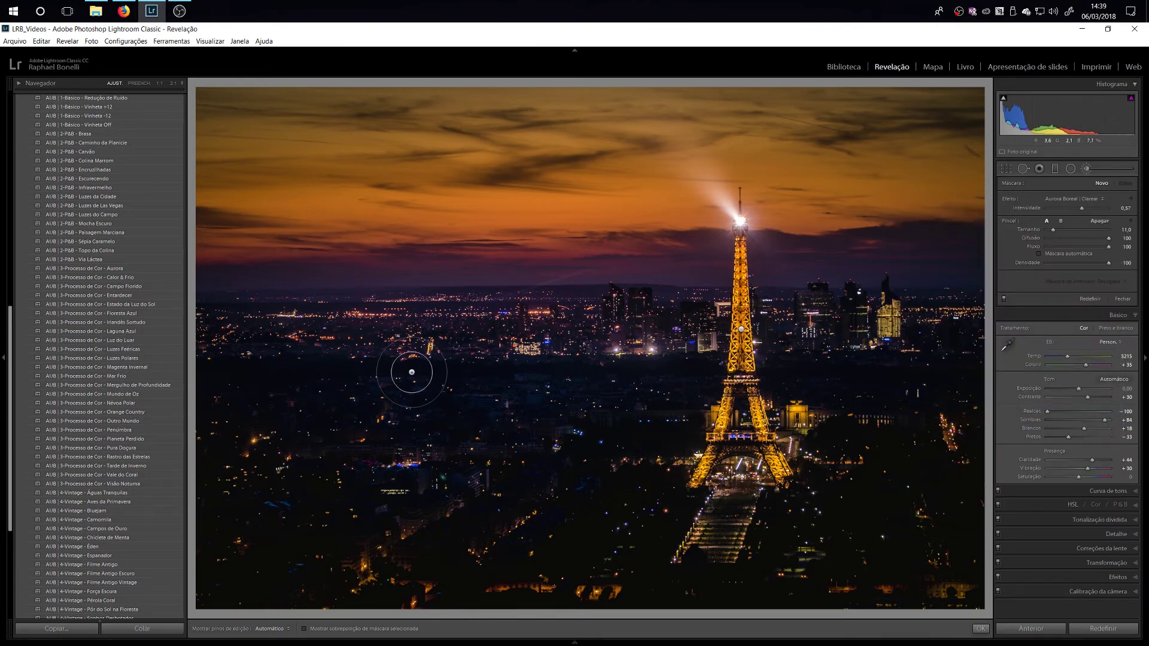
pyautogui.scroll(7, 223, 343)
pyautogui.press('h')
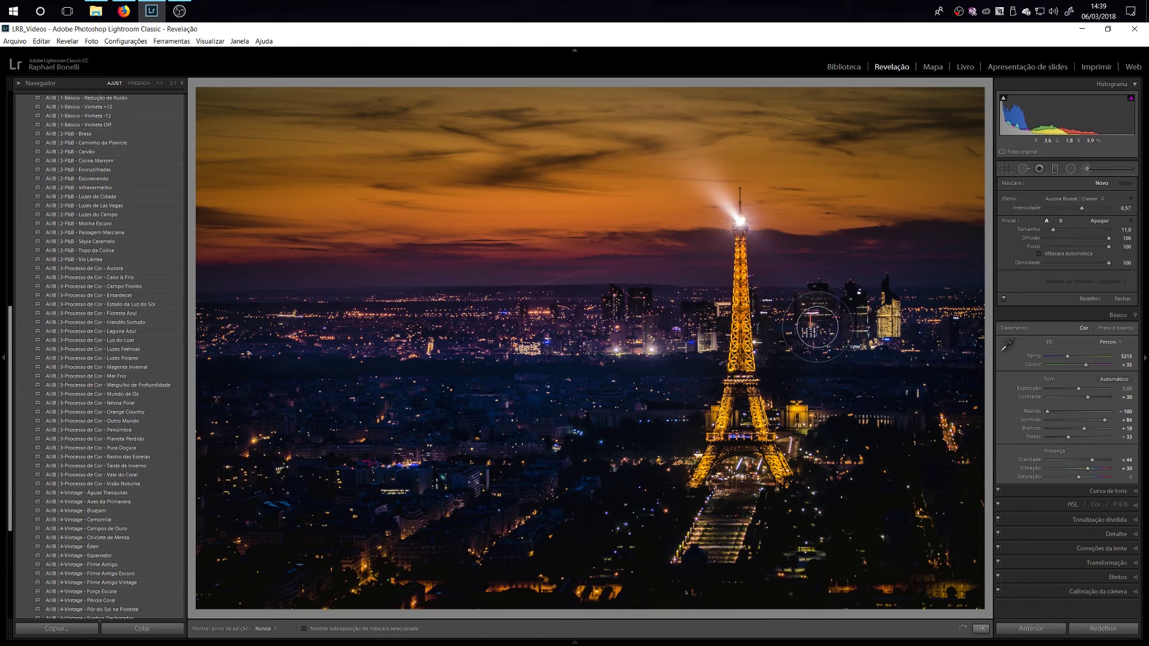
# Reduce the intensity of the Clarear mask painted over the city and close the adjustment brush
pyautogui.press('h')
pyautogui.click(945, 328)
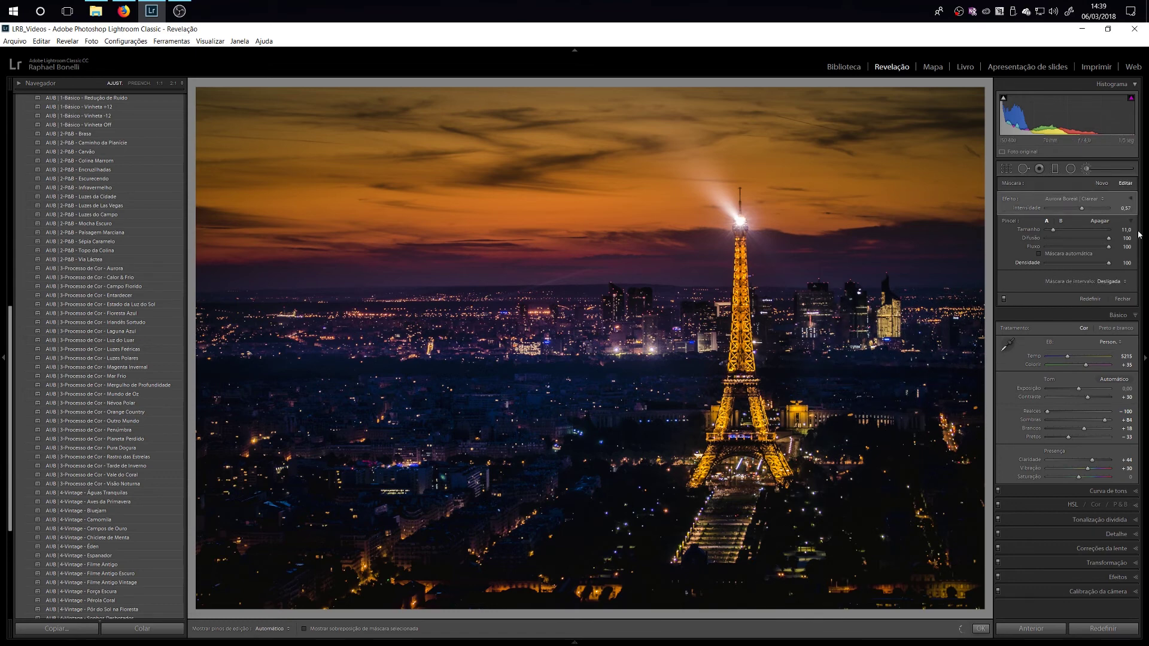
pyautogui.click(1124, 208)
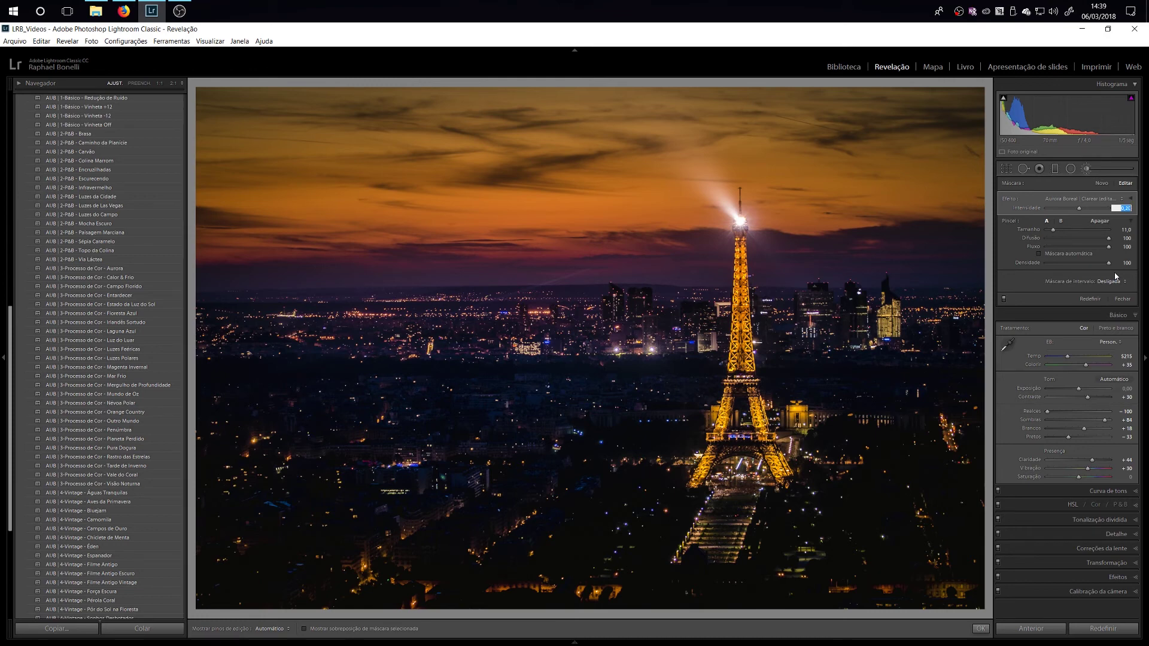
pyautogui.click(1090, 165)
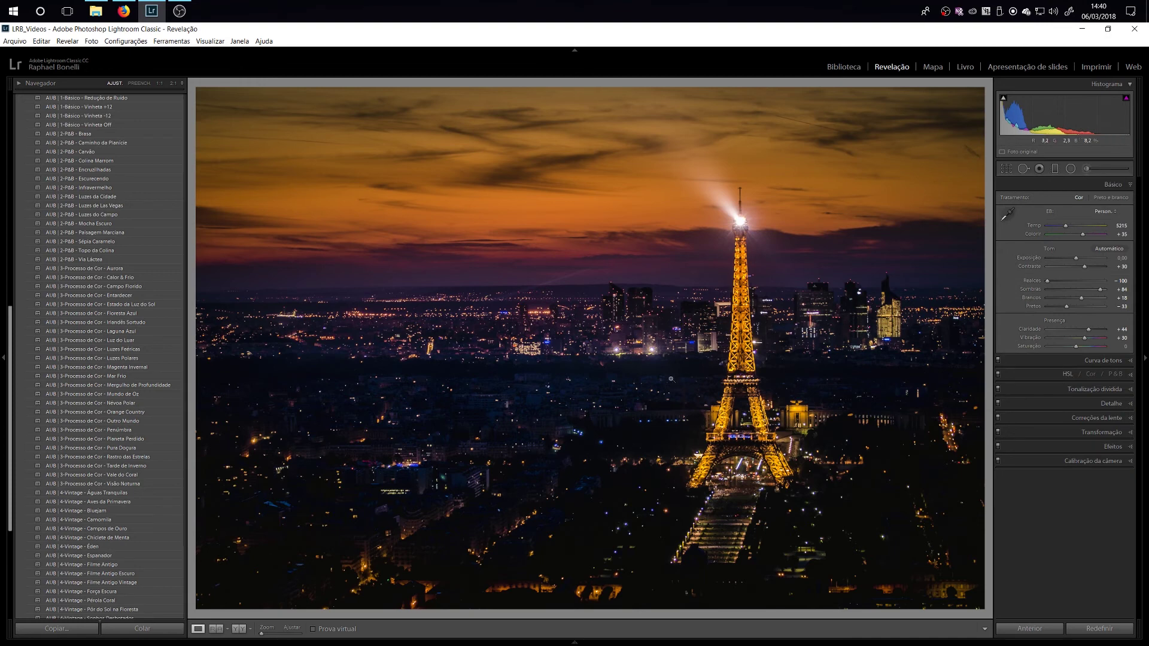
# Hide the side panels and compare the edited Eiffel Tower photo with its original, ending in a side-by-side before and after view
pyautogui.press('Tab')
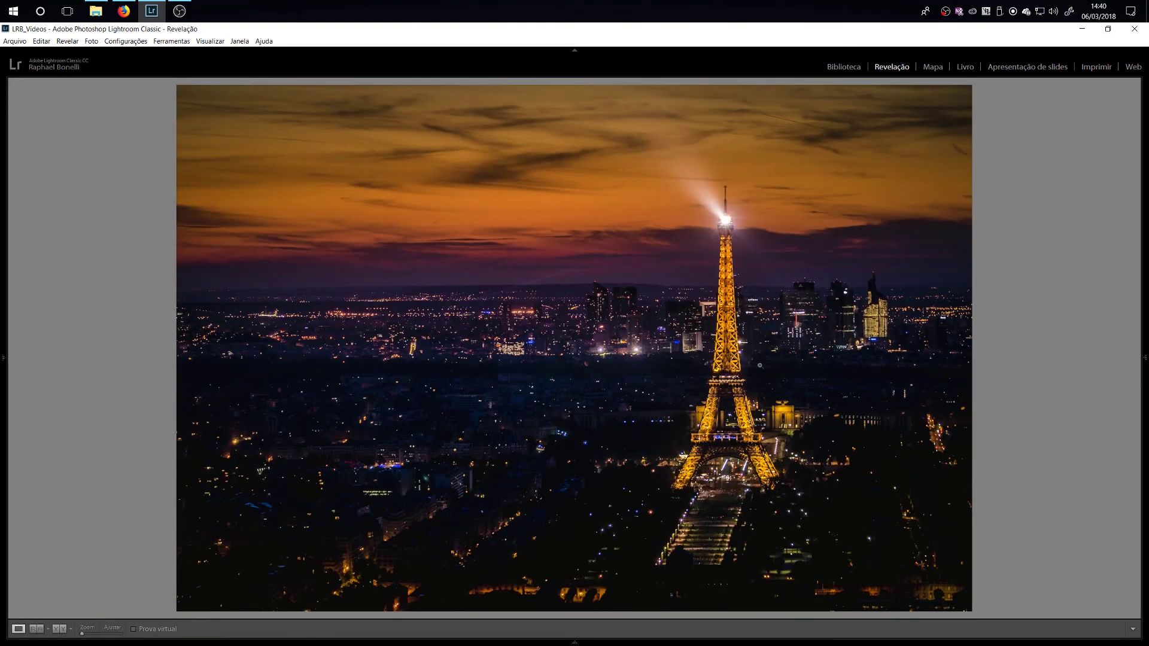
pyautogui.press('\\')
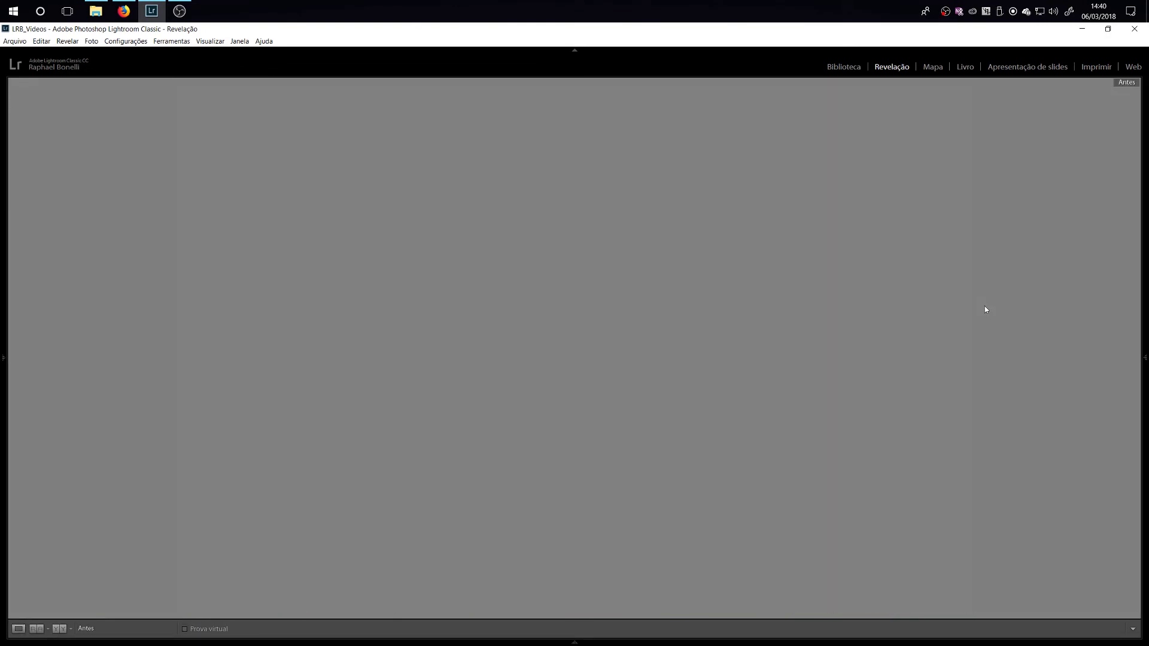
pyautogui.press('\\')
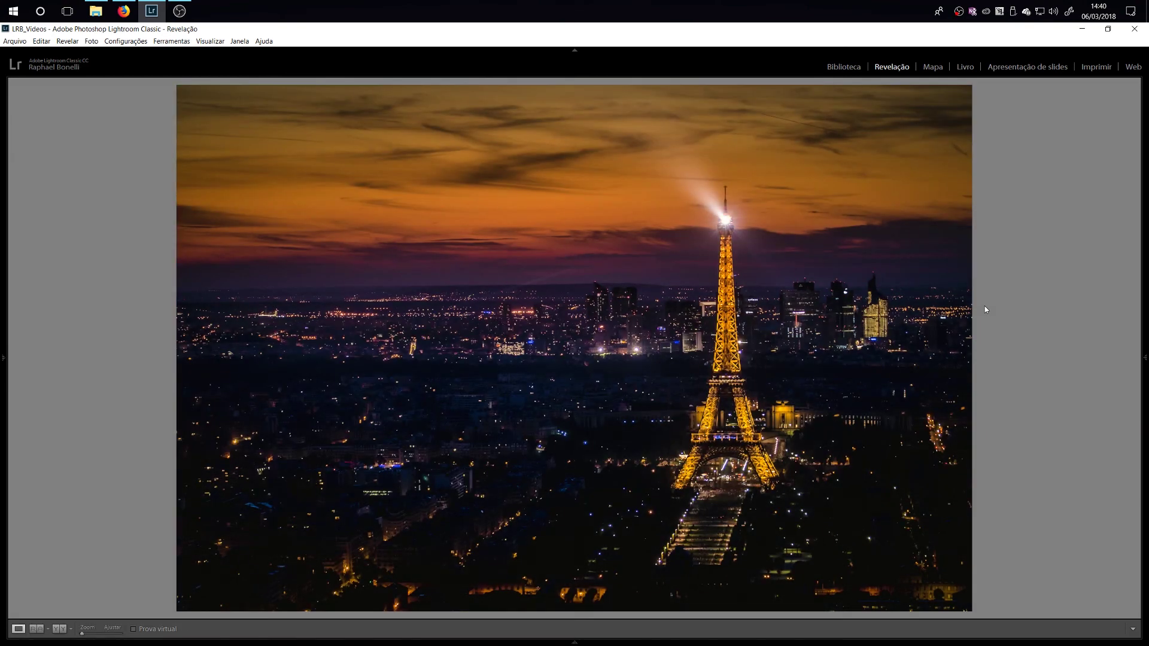
pyautogui.press('\\')
pyautogui.press('\\')
pyautogui.click(61, 629)
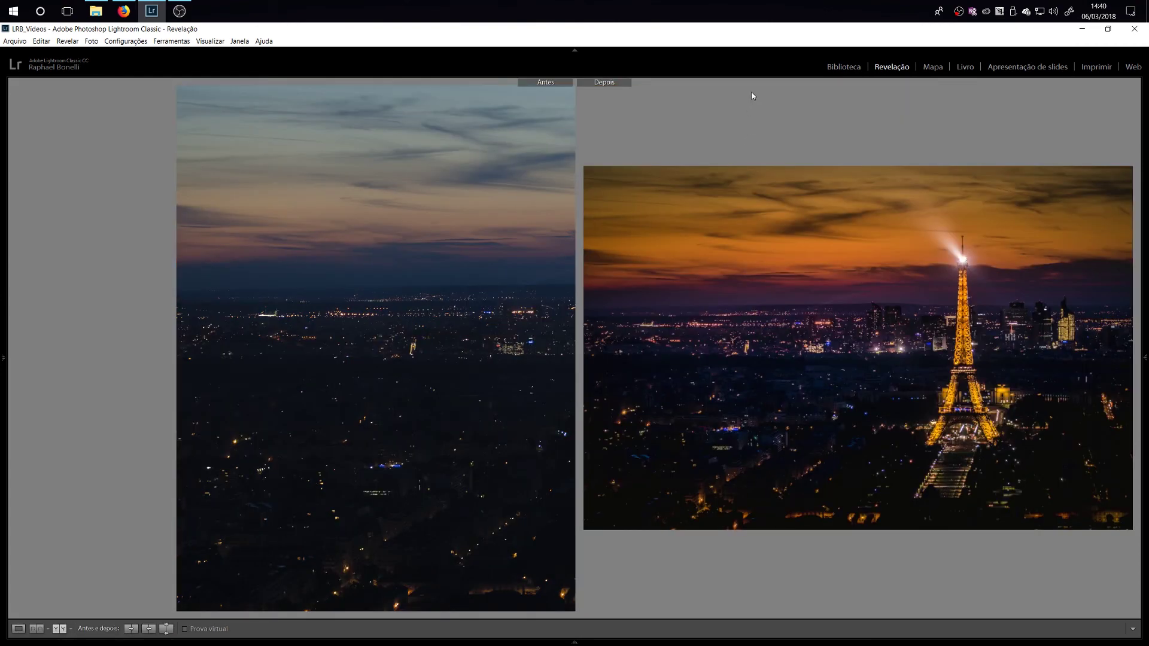